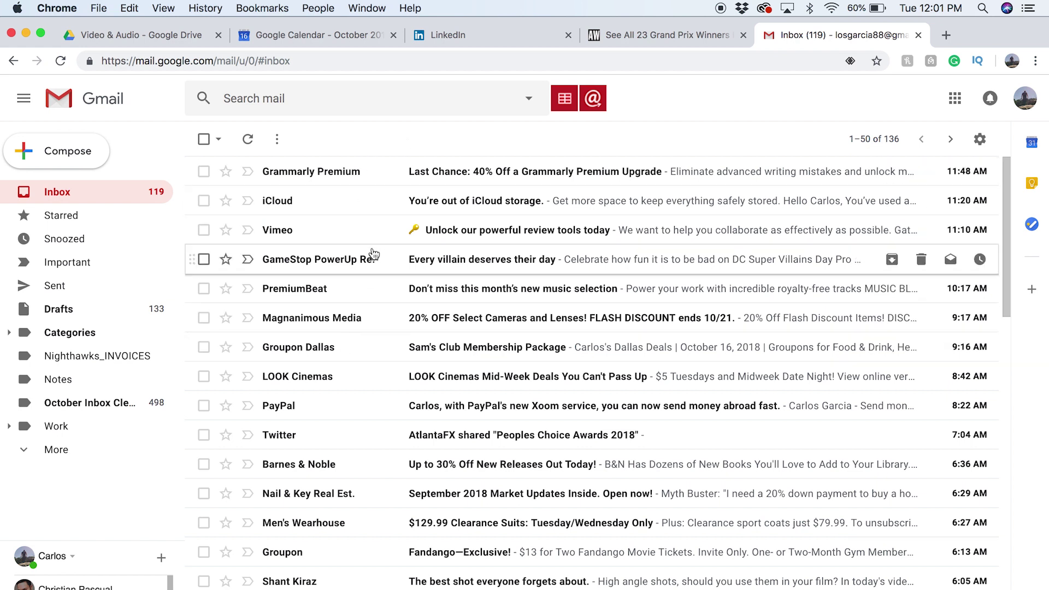
Step: Look through the unsorted inbox from the newest messages down to the Oct 15 ones, and check the total message count
{"action": "scroll", "coordinate": [370, 311], "scroll_direction": "down", "scroll_amount": 5}
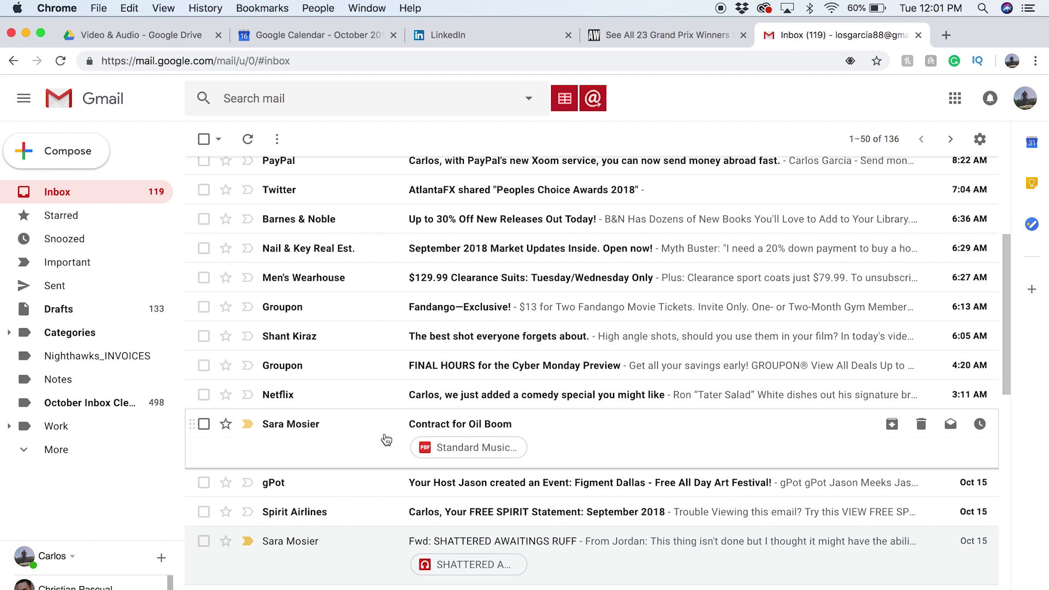
{"action": "scroll", "coordinate": [436, 395], "scroll_direction": "down", "scroll_amount": 1}
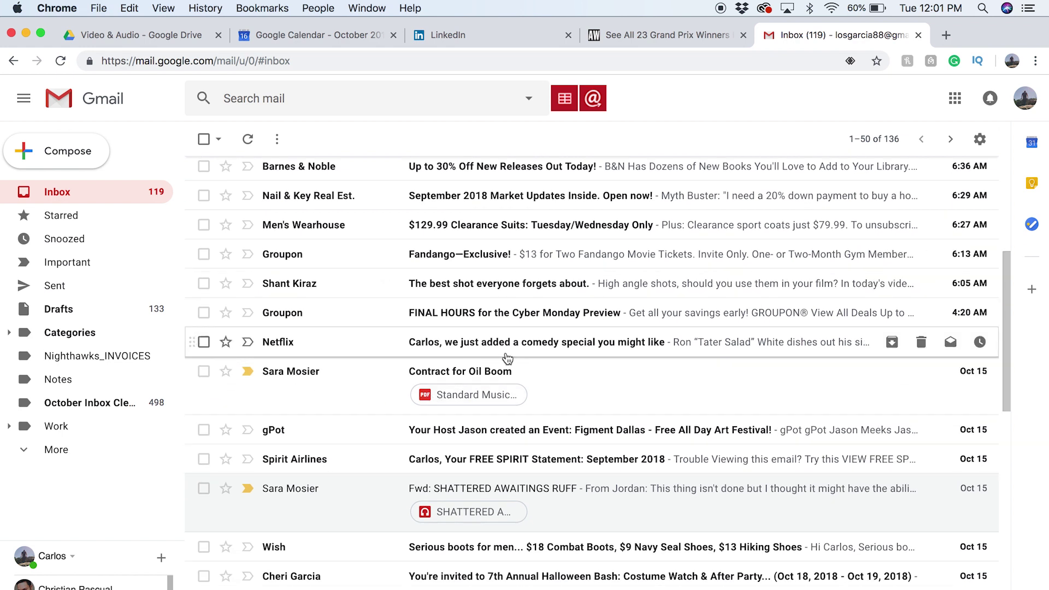
{"action": "scroll", "coordinate": [377, 347], "scroll_direction": "down", "scroll_amount": 3}
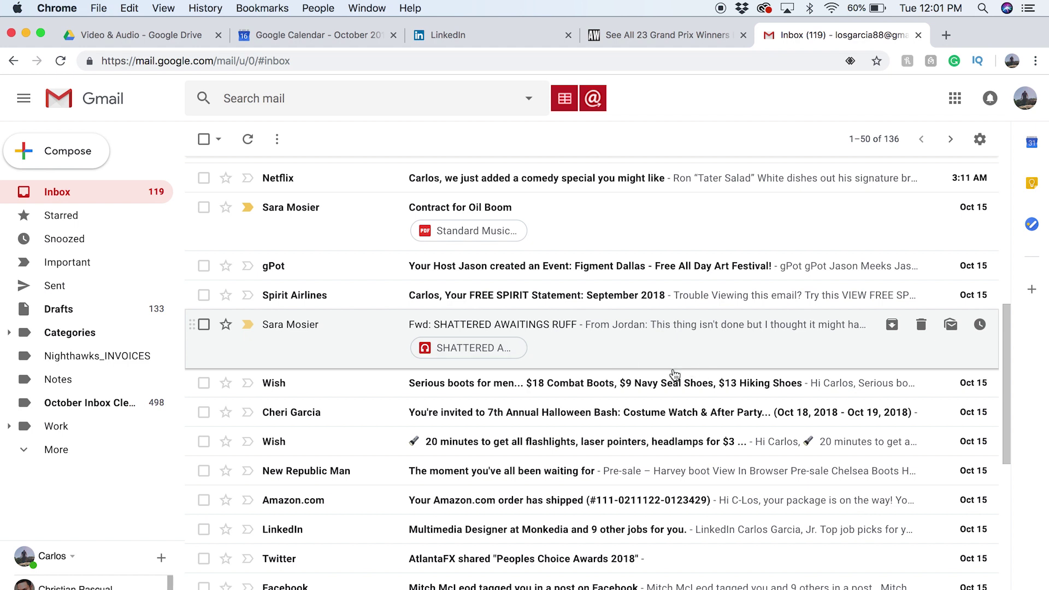
{"action": "scroll", "coordinate": [394, 357], "scroll_direction": "down", "scroll_amount": 1}
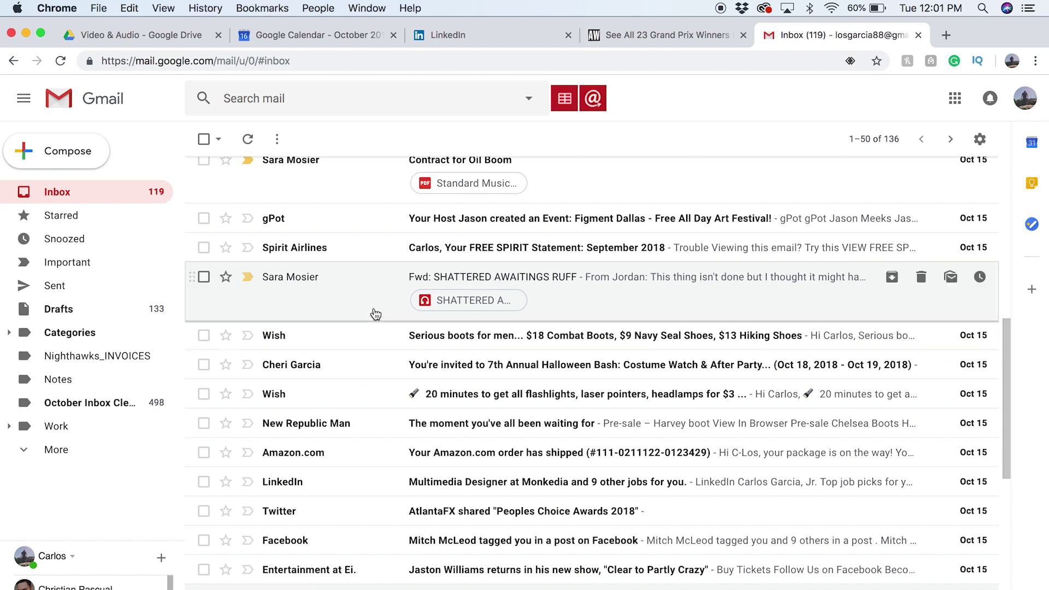
{"action": "scroll", "coordinate": [380, 326], "scroll_direction": "down", "scroll_amount": 5}
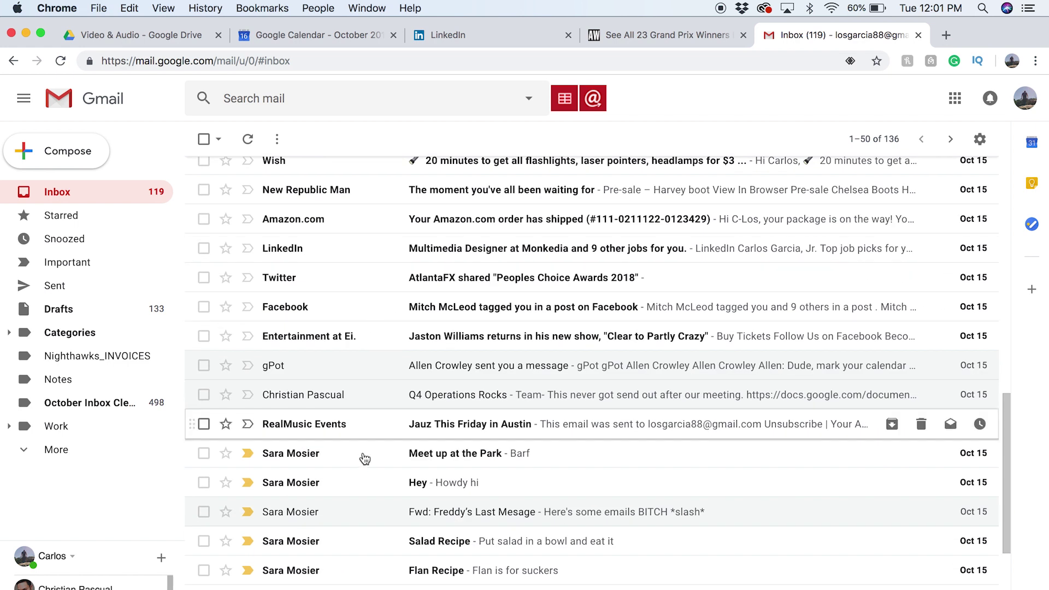
{"action": "scroll", "coordinate": [362, 362], "scroll_direction": "down", "scroll_amount": 7}
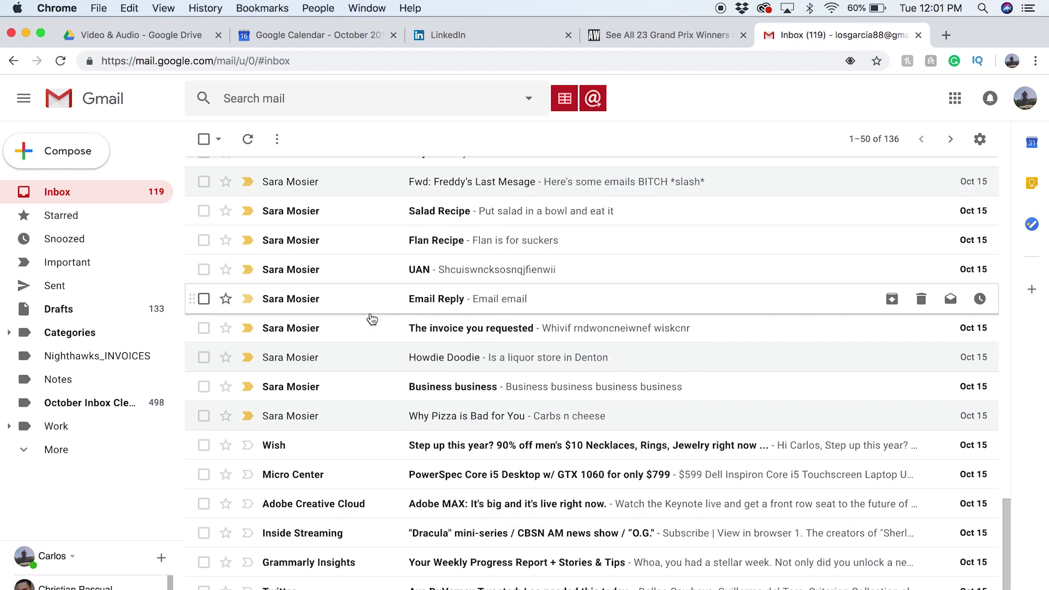
{"action": "scroll", "coordinate": [387, 377], "scroll_direction": "up", "scroll_amount": 15}
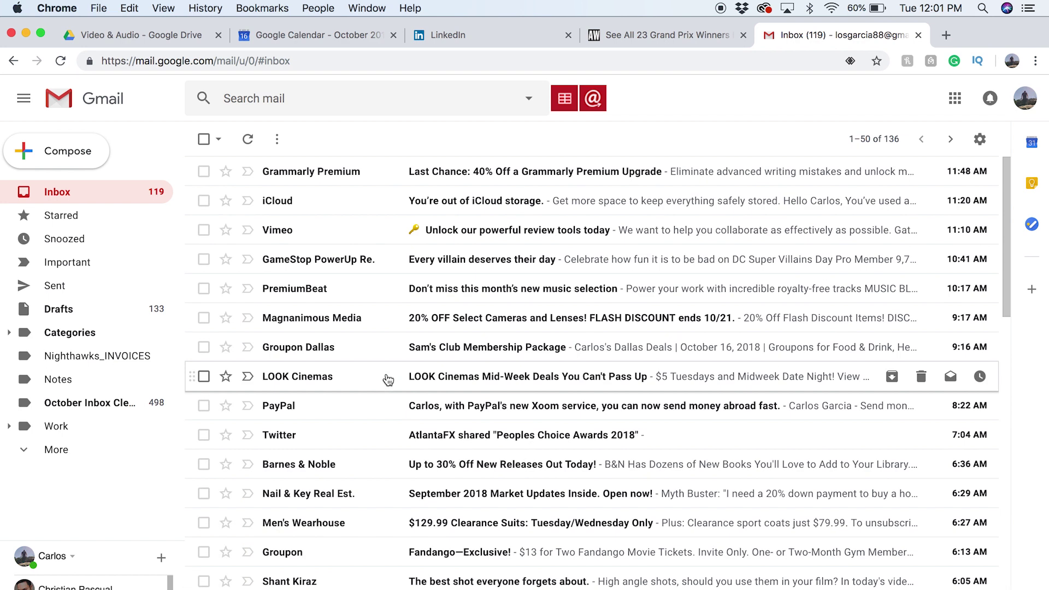
{"action": "left_click", "coordinate": [857, 141]}
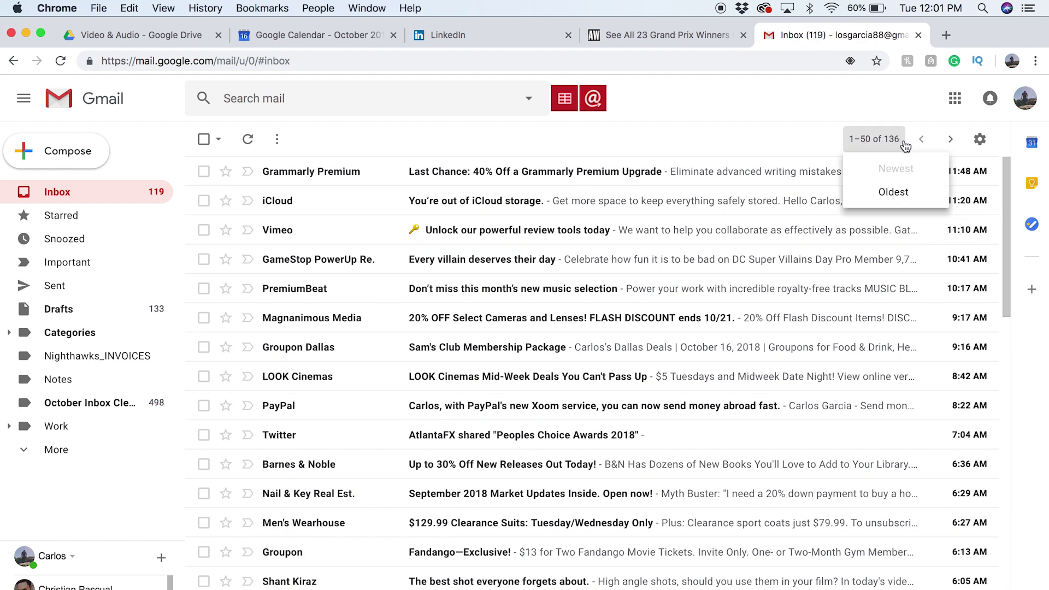
{"action": "left_click", "coordinate": [856, 143]}
{"action": "left_click", "coordinate": [885, 142]}
{"action": "left_click", "coordinate": [693, 138]}
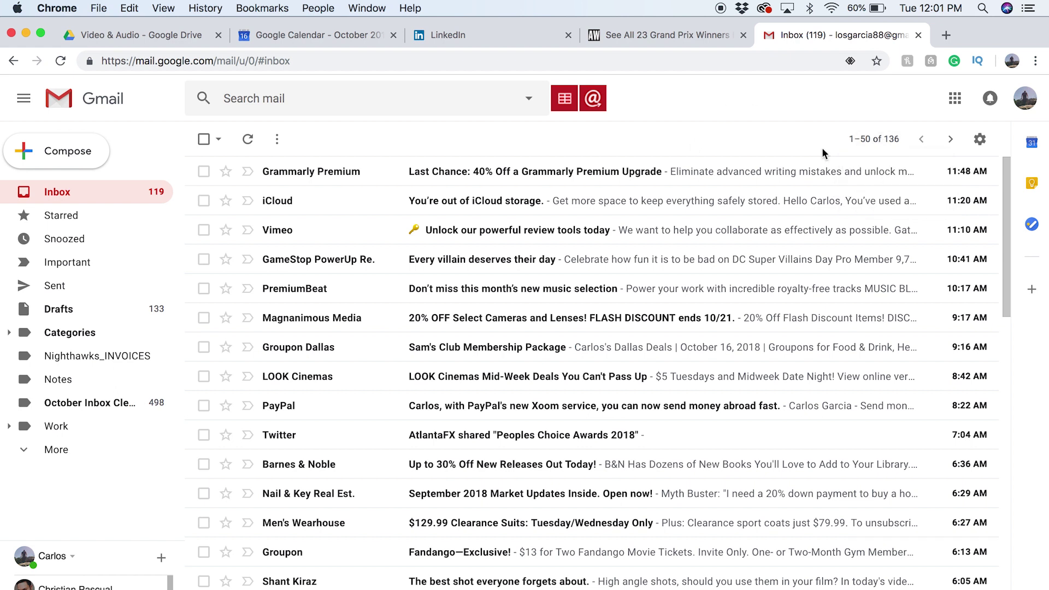
Step: Open the inbox configuration page of the mail settings
{"action": "left_click", "coordinate": [980, 139]}
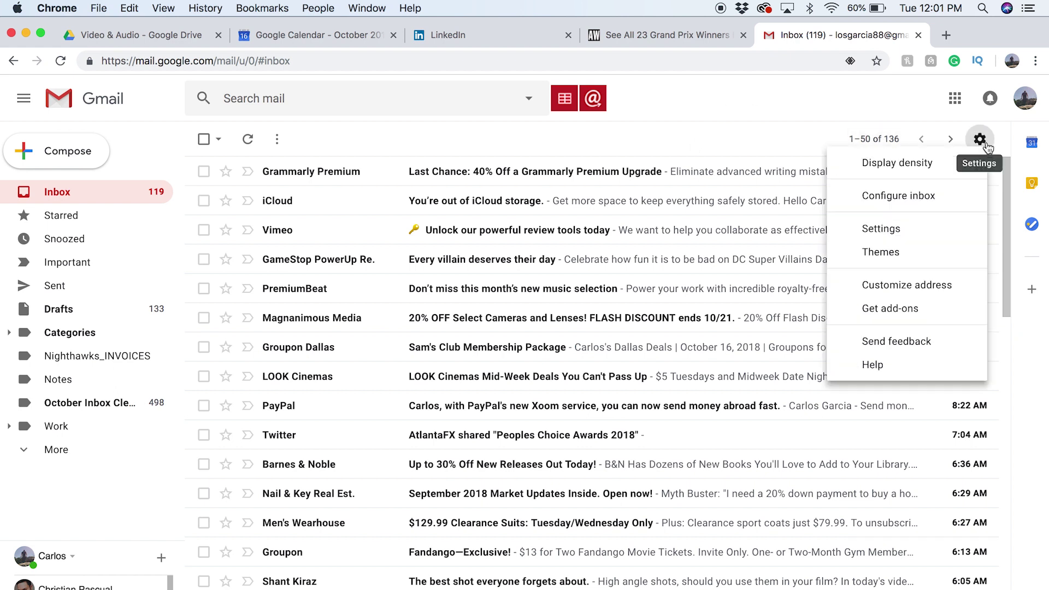
{"action": "left_click", "coordinate": [933, 232]}
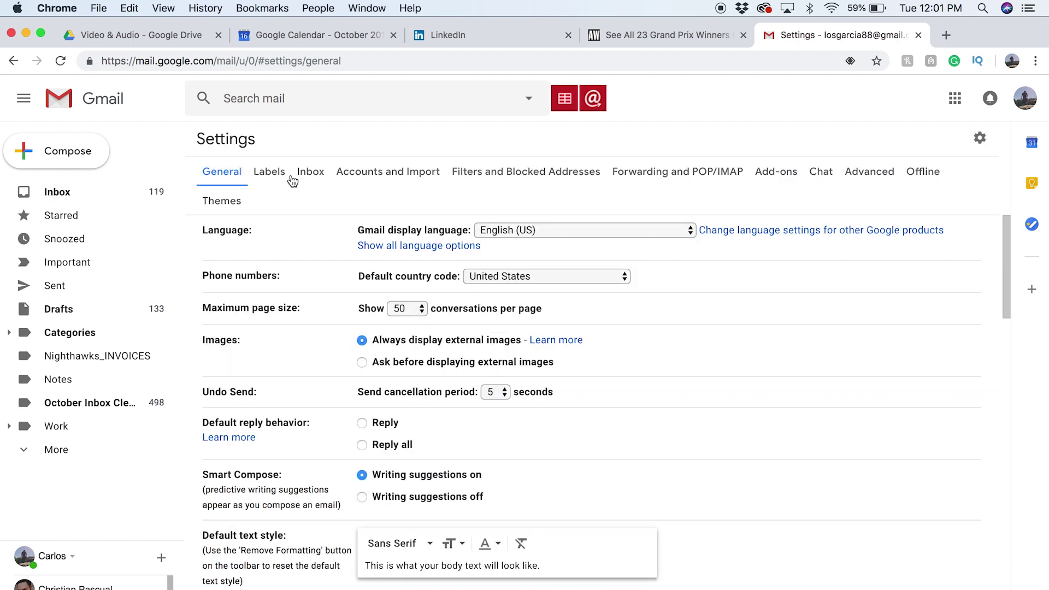
{"action": "left_click", "coordinate": [300, 178]}
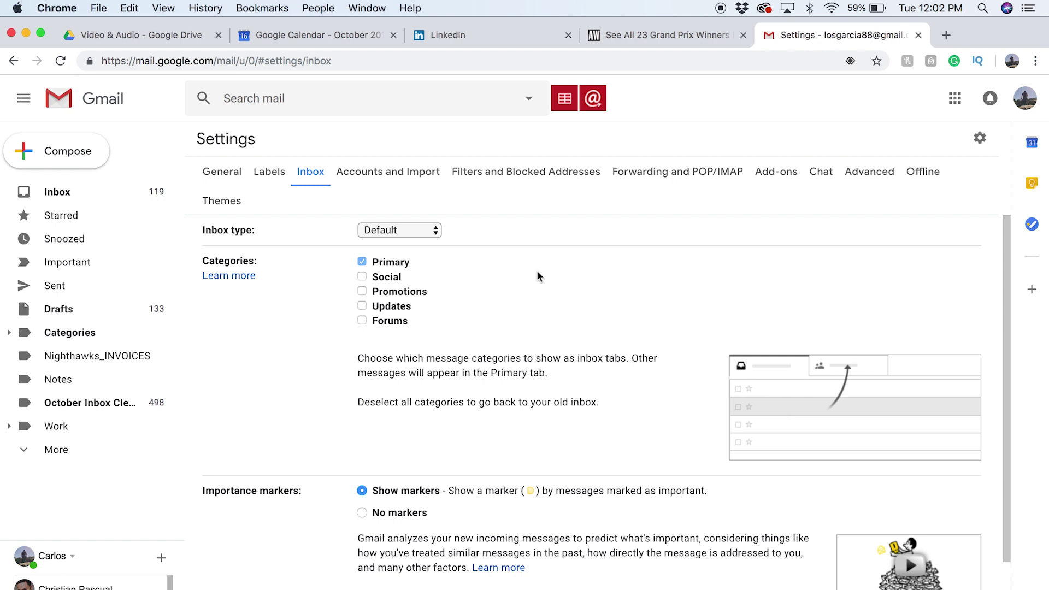
Step: Enable the Social, Promotions, Updates and Forums inbox categories and save the settings
{"action": "mouse_move", "coordinate": [407, 283]}
{"action": "mouse_move", "coordinate": [404, 314]}
{"action": "left_click", "coordinate": [362, 277]}
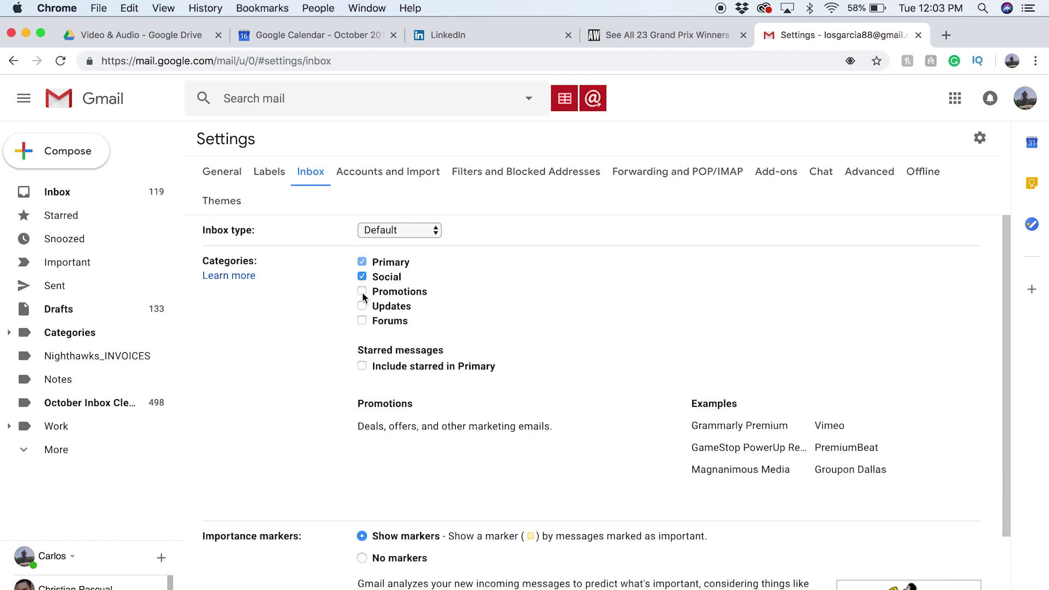
{"action": "left_click", "coordinate": [362, 292]}
{"action": "left_click", "coordinate": [362, 305]}
{"action": "left_click", "coordinate": [362, 320]}
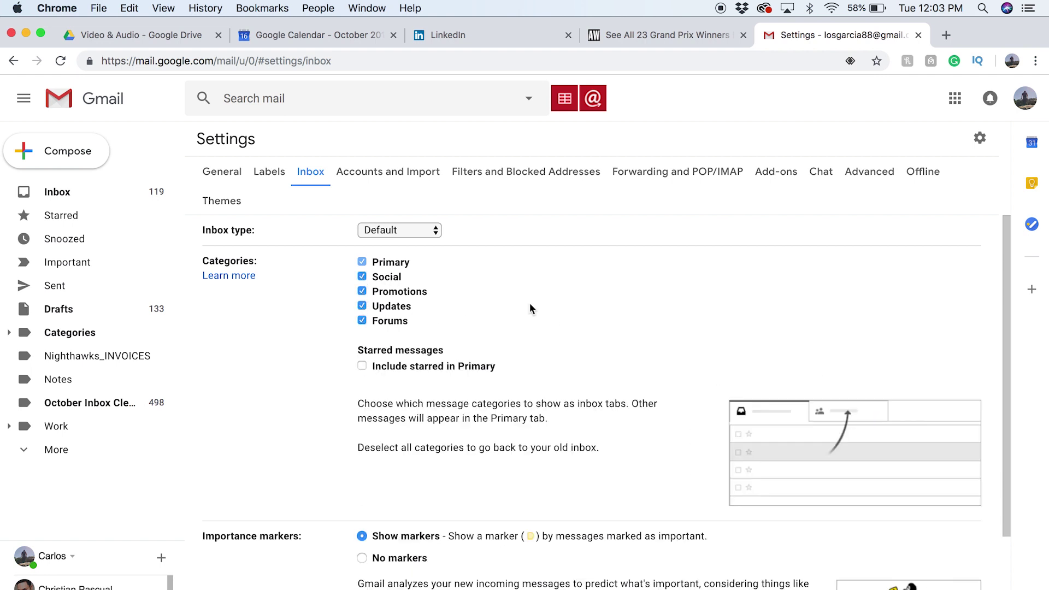
{"action": "scroll", "coordinate": [529, 308], "scroll_direction": "down", "scroll_amount": 3}
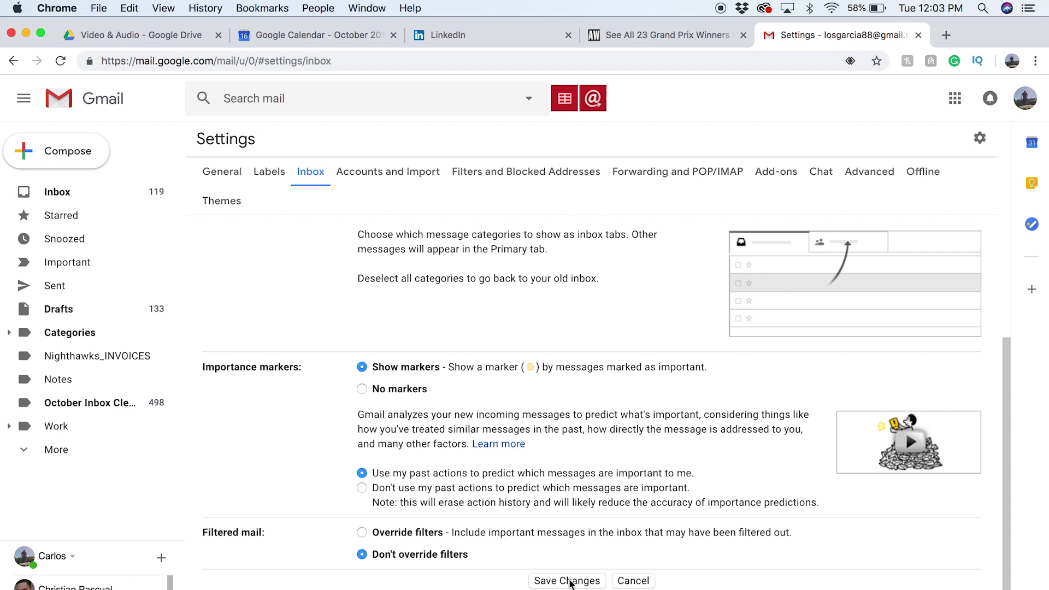
{"action": "left_click", "coordinate": [568, 581]}
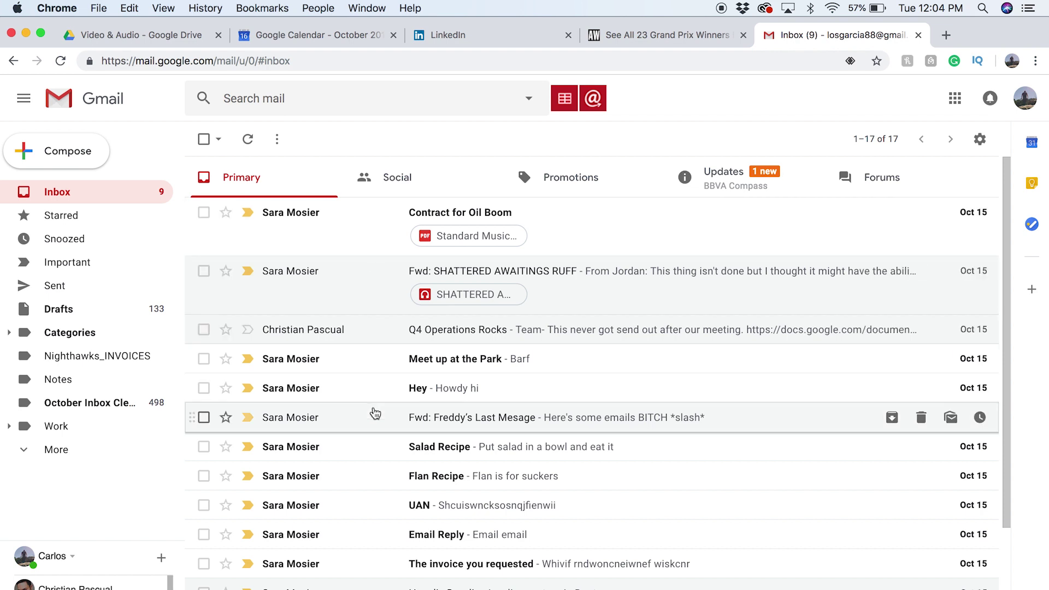
Step: Examine how the messages are sorted across the Primary, Social, Promotions, Updates and Forums categories
{"action": "scroll", "coordinate": [375, 414], "scroll_direction": "down", "scroll_amount": 3}
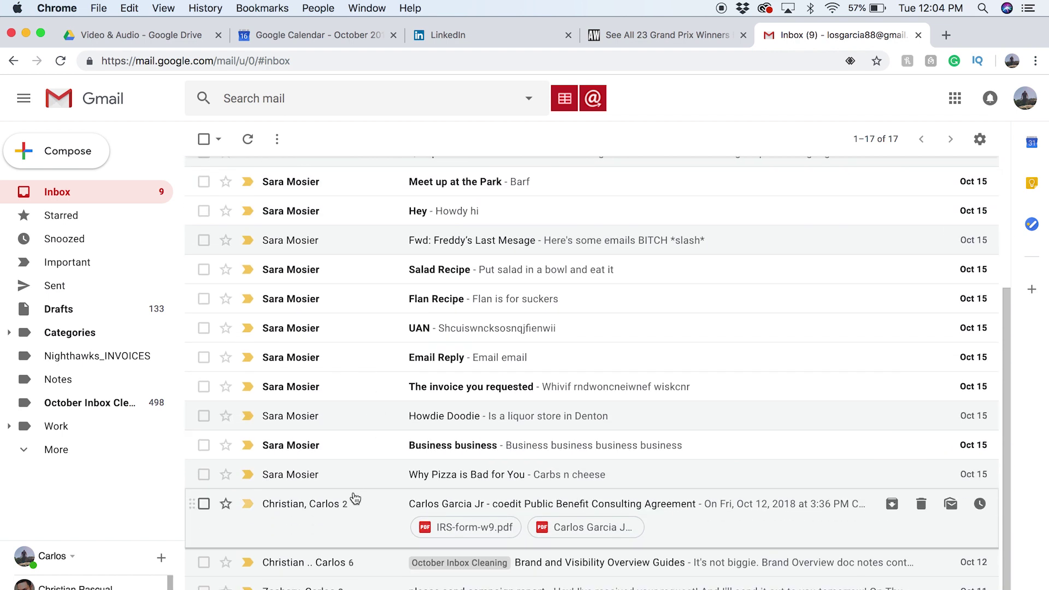
{"action": "scroll", "coordinate": [356, 498], "scroll_direction": "up", "scroll_amount": 3}
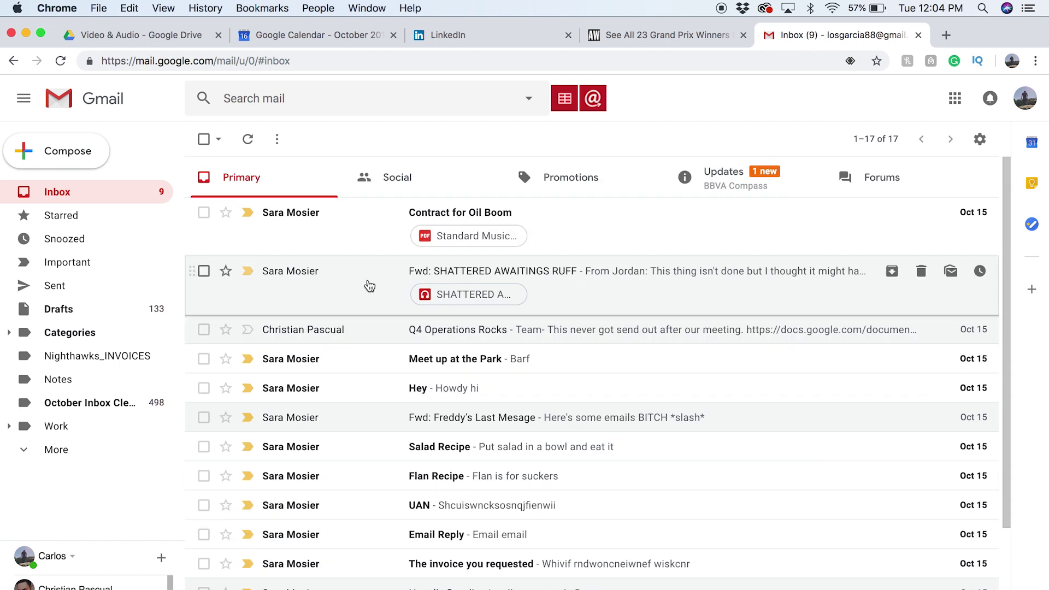
{"action": "left_click", "coordinate": [414, 180]}
{"action": "scroll", "coordinate": [461, 417], "scroll_direction": "down", "scroll_amount": 7}
{"action": "scroll", "coordinate": [461, 417], "scroll_direction": "up", "scroll_amount": 7}
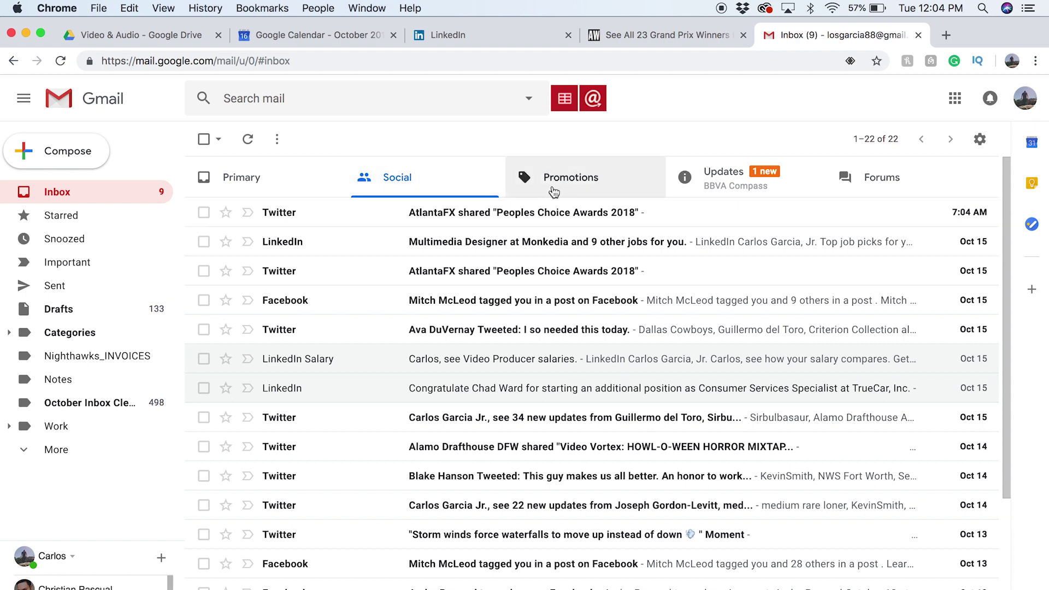
{"action": "left_click", "coordinate": [554, 190]}
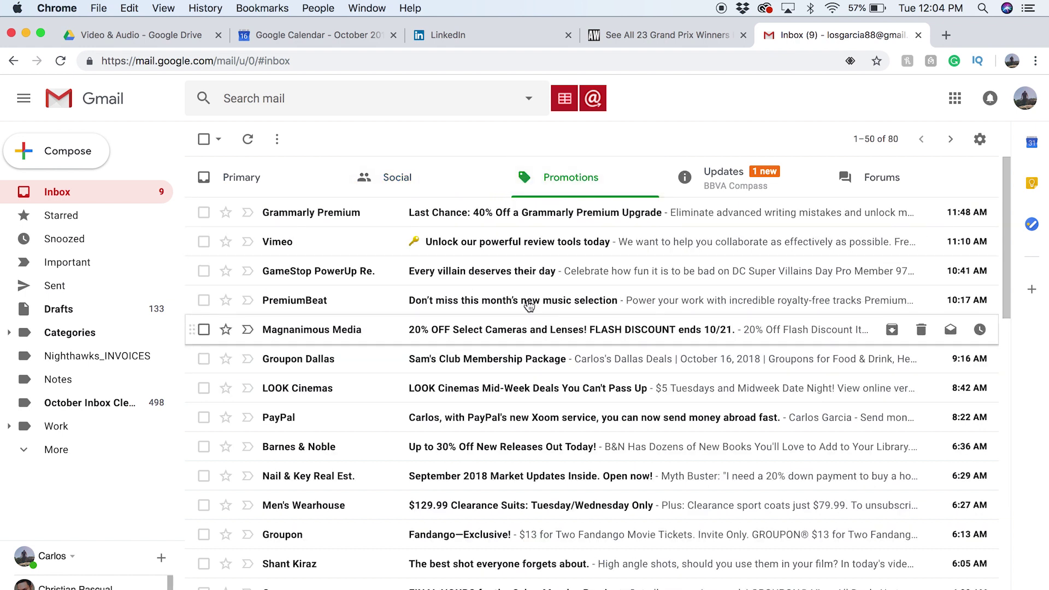
{"action": "left_click", "coordinate": [739, 180]}
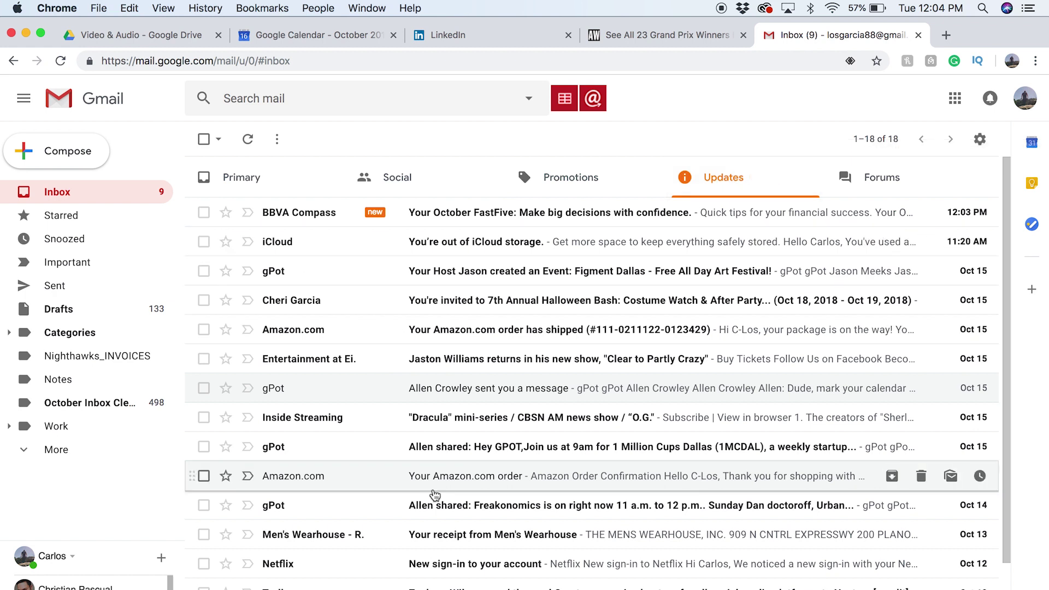
{"action": "left_click", "coordinate": [897, 188]}
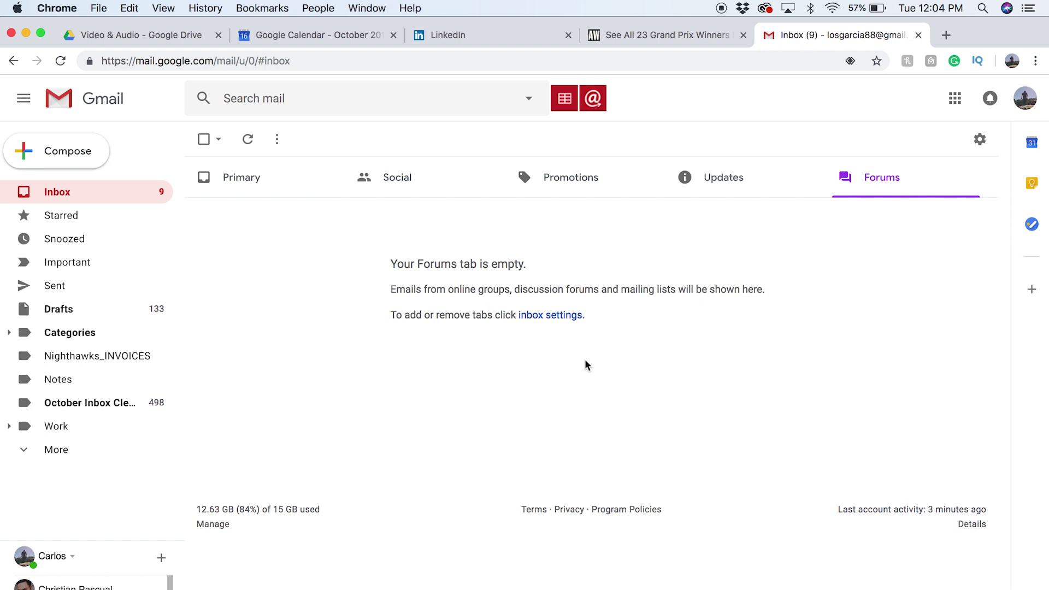
Step: Move all messages in the Primary category to a new label named "October 2018 Sweep"
{"action": "left_click", "coordinate": [243, 180]}
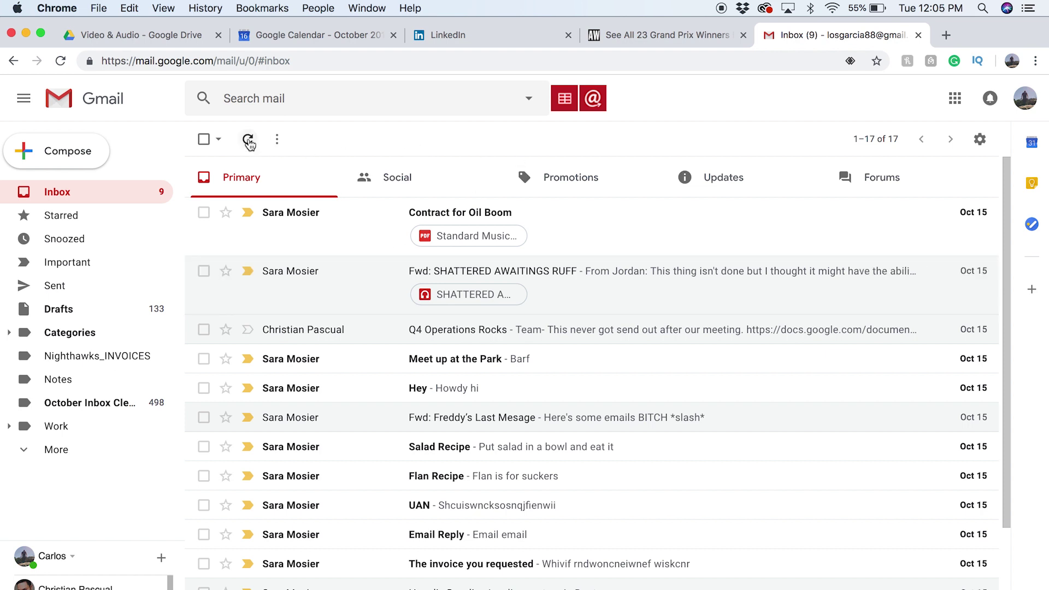
{"action": "left_click", "coordinate": [203, 140]}
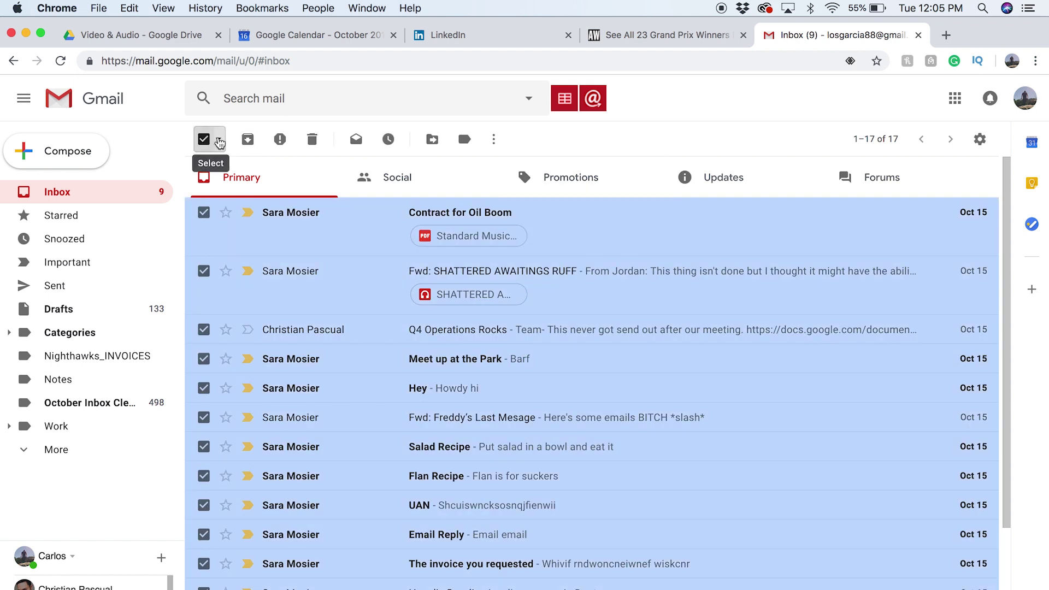
{"action": "left_click", "coordinate": [205, 140]}
{"action": "left_click", "coordinate": [205, 140]}
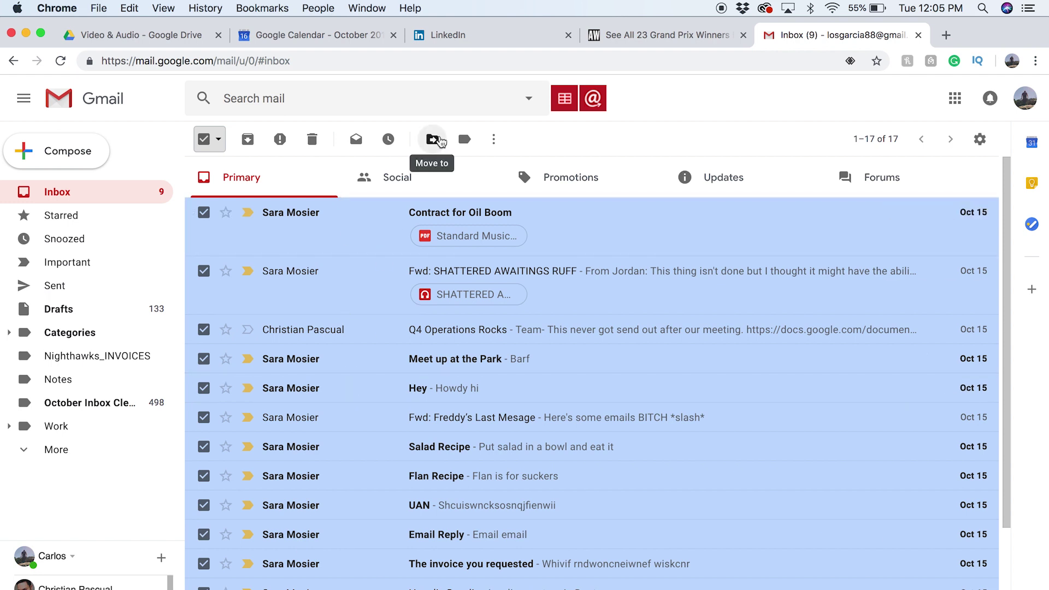
{"action": "left_click", "coordinate": [433, 140]}
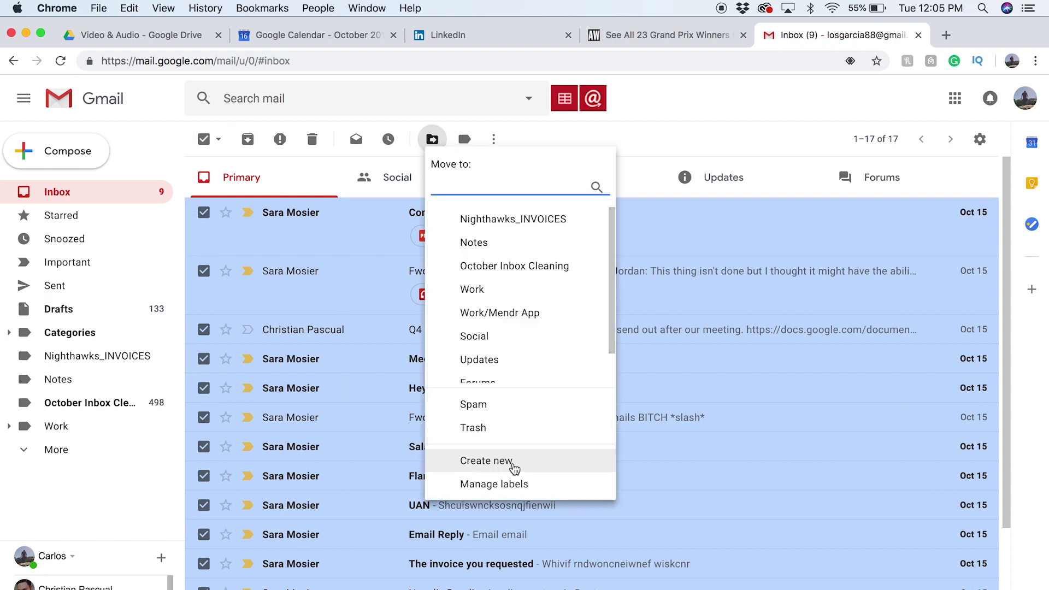
{"action": "scroll", "coordinate": [519, 219], "scroll_direction": "down", "scroll_amount": 1}
{"action": "scroll", "coordinate": [522, 229], "scroll_direction": "up", "scroll_amount": 1}
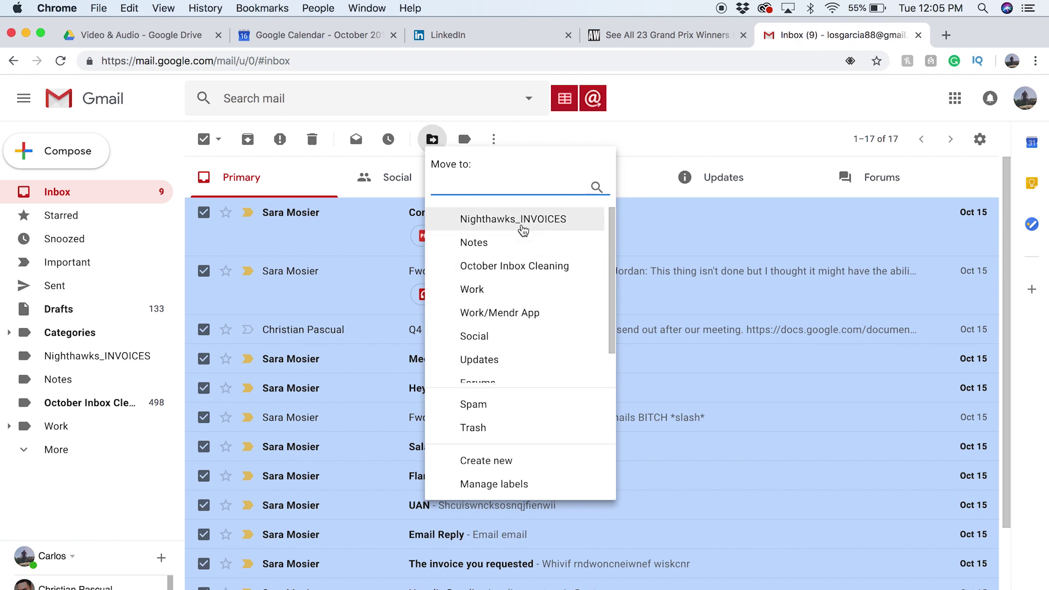
{"action": "scroll", "coordinate": [530, 314], "scroll_direction": "down", "scroll_amount": 1}
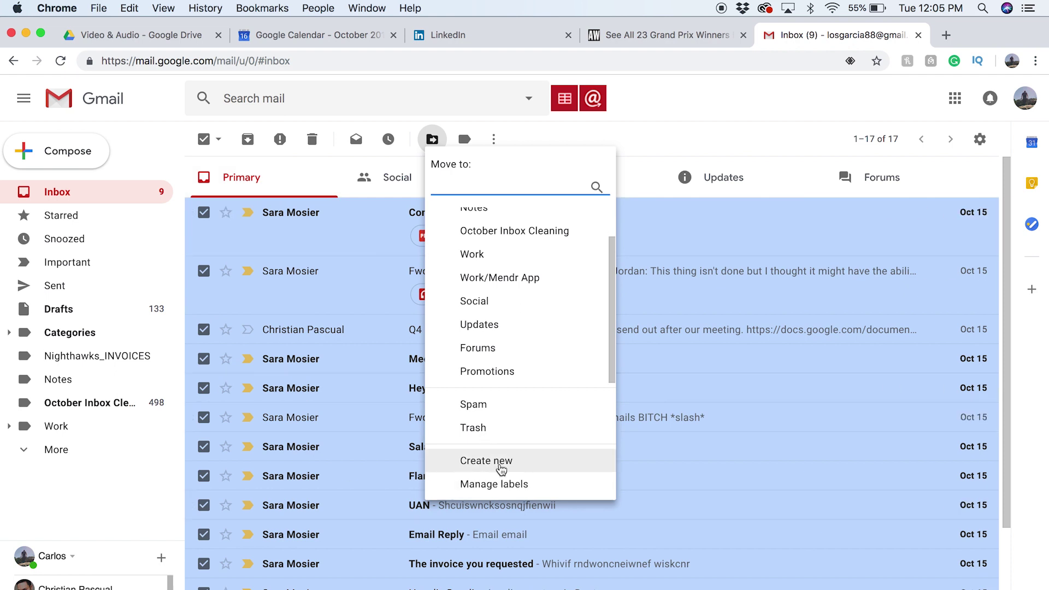
{"action": "left_click", "coordinate": [501, 463]}
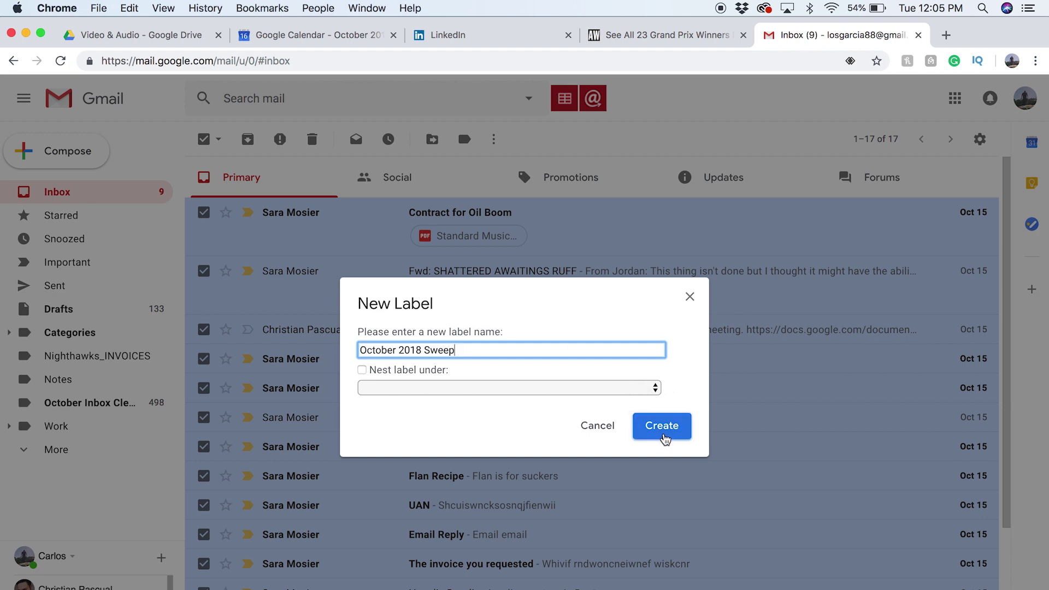
{"action": "left_click", "coordinate": [664, 432]}
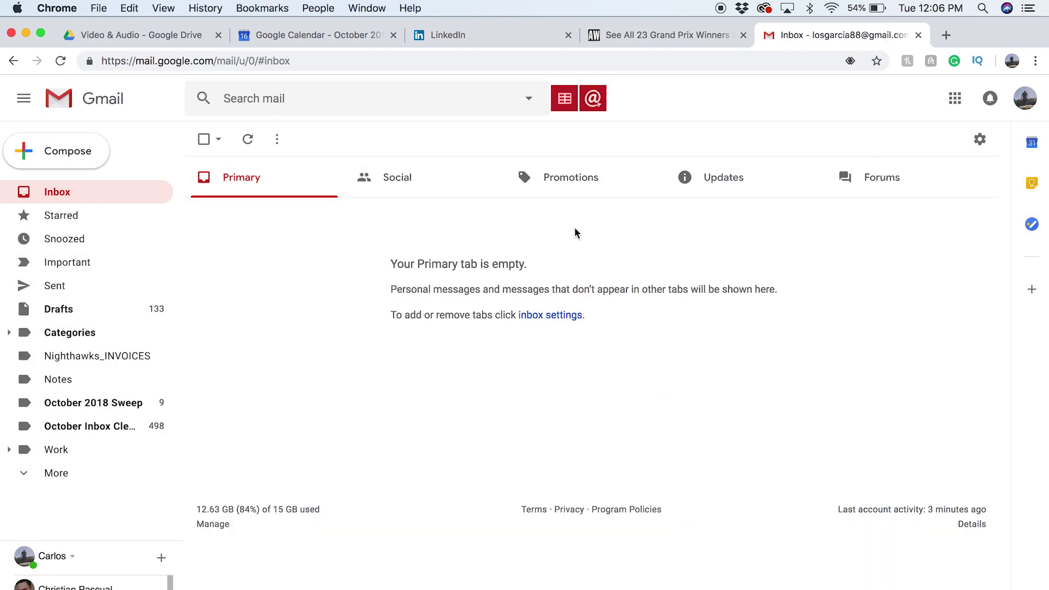
Step: Move all messages in the Social category to the October 2018 Sweep label
{"action": "left_click", "coordinate": [419, 191]}
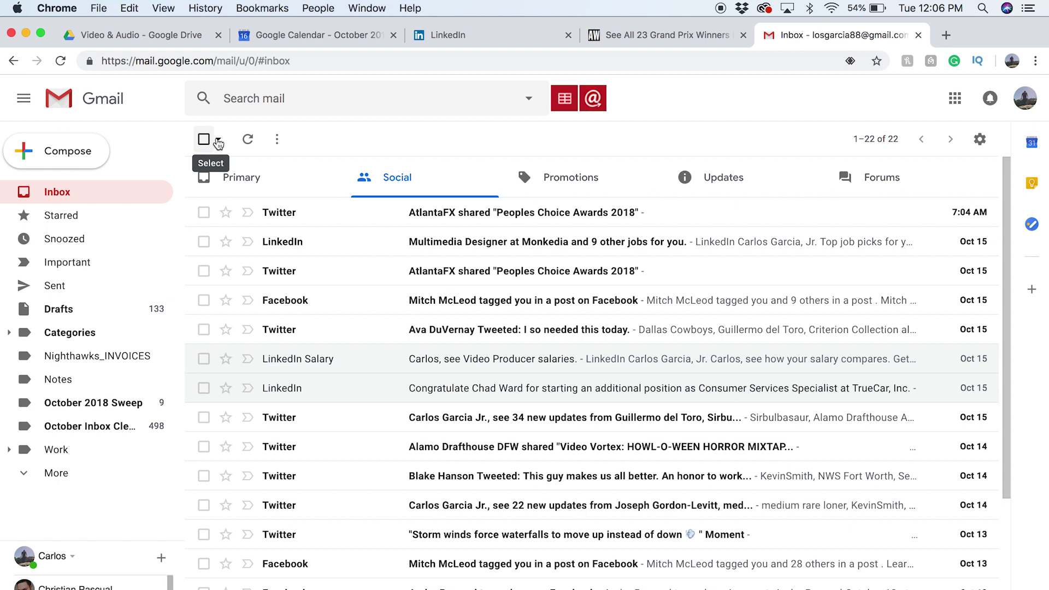
{"action": "left_click", "coordinate": [214, 144]}
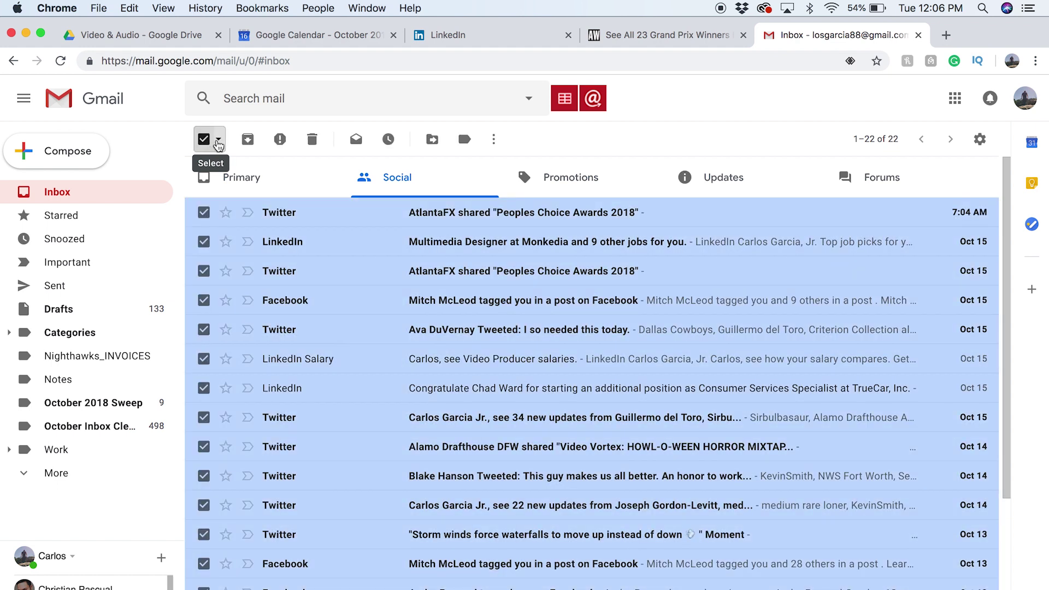
{"action": "left_click", "coordinate": [433, 140]}
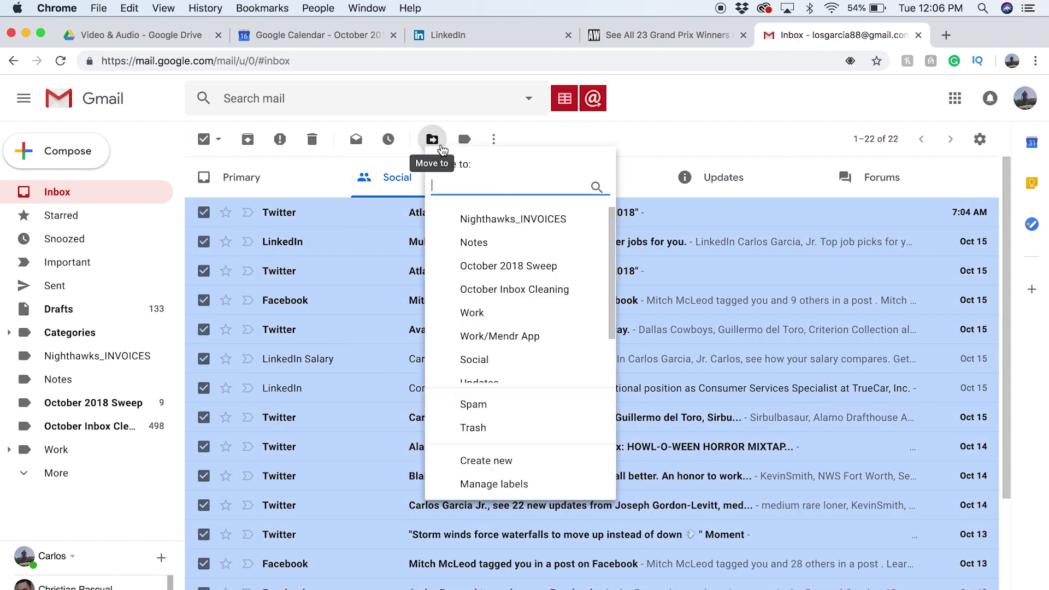
{"action": "scroll", "coordinate": [552, 356], "scroll_direction": "down", "scroll_amount": 2}
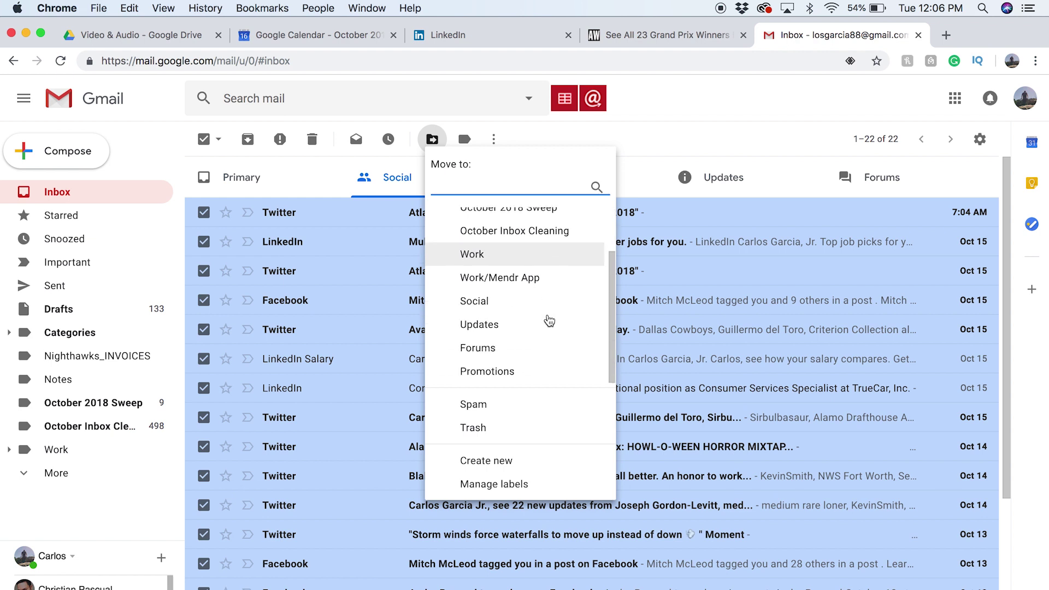
{"action": "scroll", "coordinate": [536, 265], "scroll_direction": "up", "scroll_amount": 2}
{"action": "left_click", "coordinate": [536, 262]}
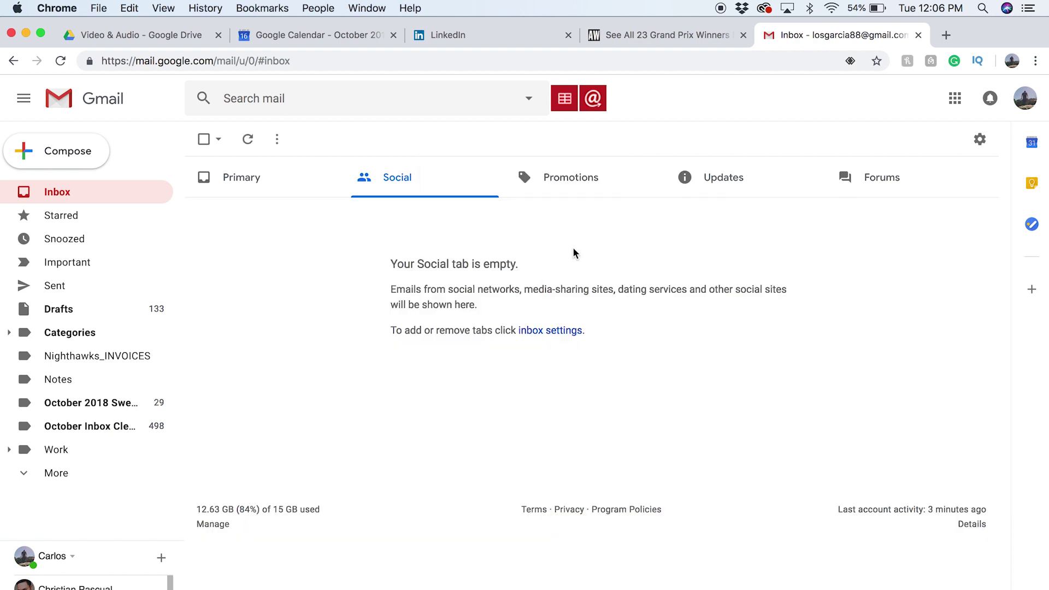
Step: Move all conversations in the Promotions category, including those beyond the first page, to the October 2018 Sweep label
{"action": "left_click", "coordinate": [566, 179]}
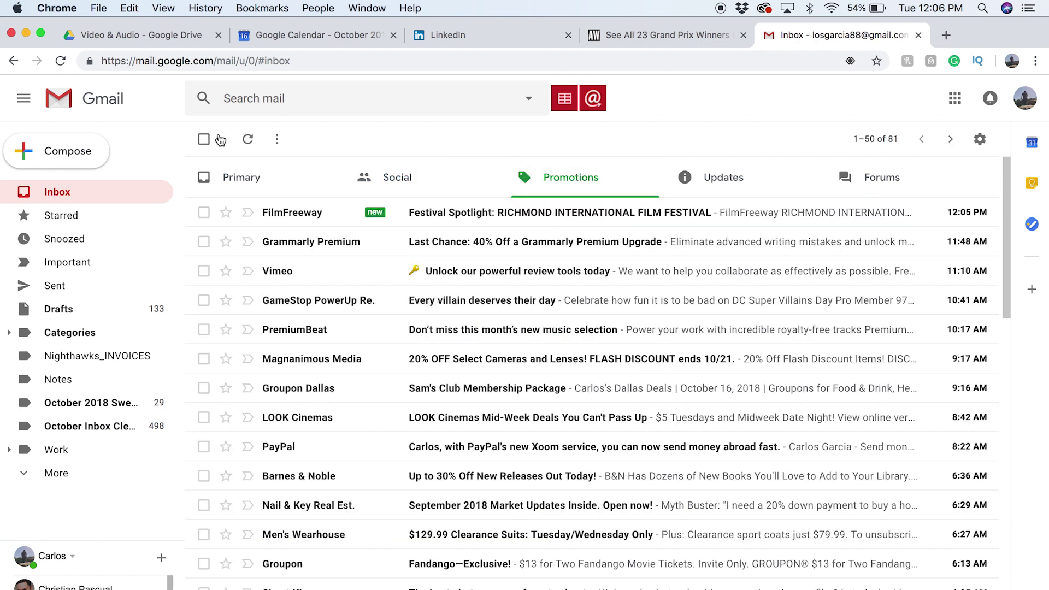
{"action": "left_click", "coordinate": [210, 140]}
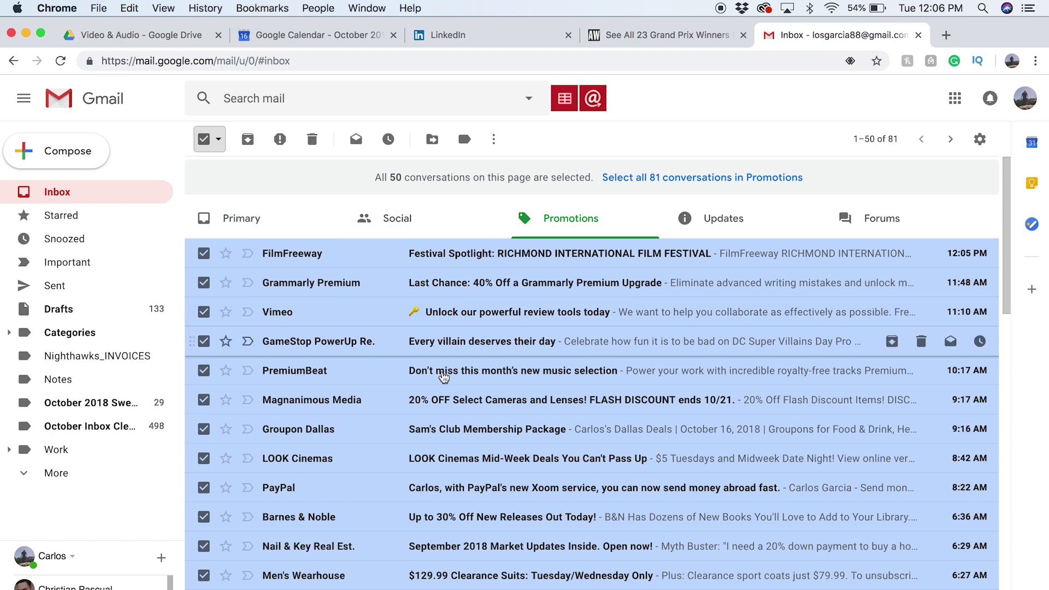
{"action": "scroll", "coordinate": [437, 402], "scroll_direction": "down", "scroll_amount": 4}
{"action": "scroll", "coordinate": [429, 409], "scroll_direction": "down", "scroll_amount": 5}
{"action": "scroll", "coordinate": [601, 273], "scroll_direction": "up", "scroll_amount": 12}
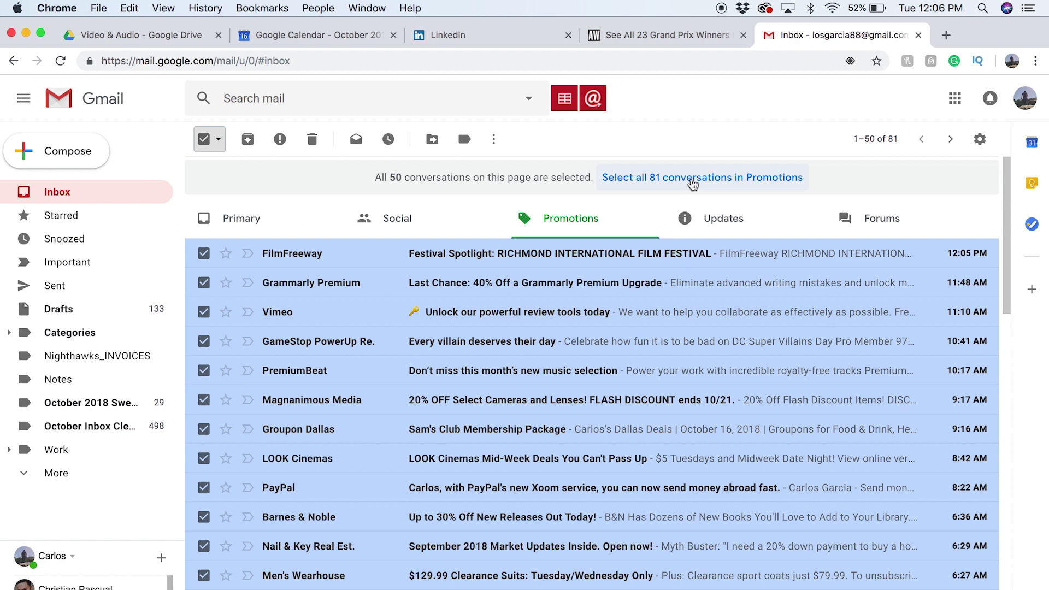
{"action": "left_click", "coordinate": [693, 184]}
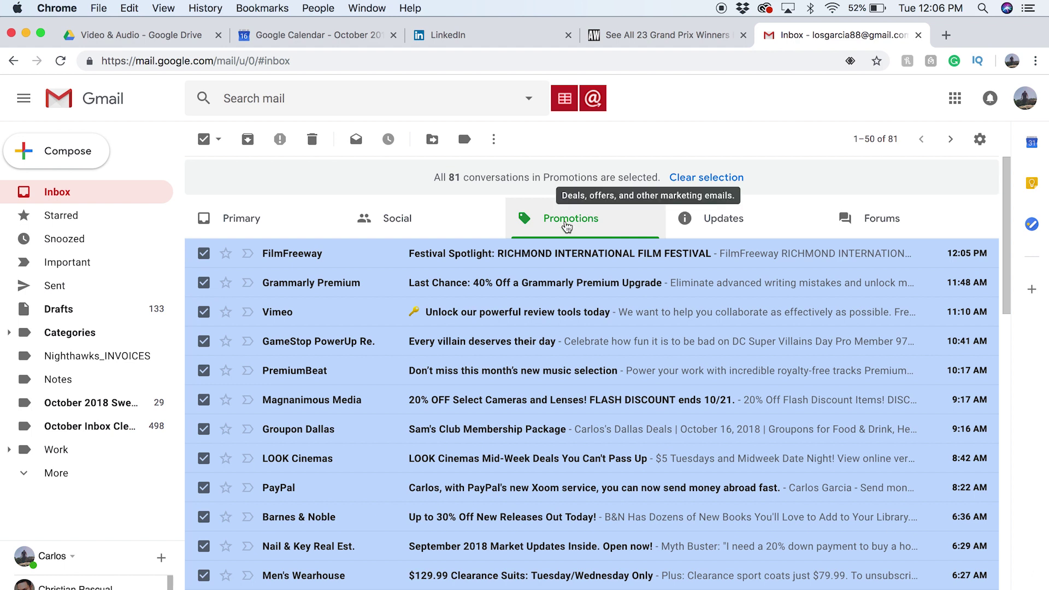
{"action": "scroll", "coordinate": [604, 358], "scroll_direction": "down", "scroll_amount": 10}
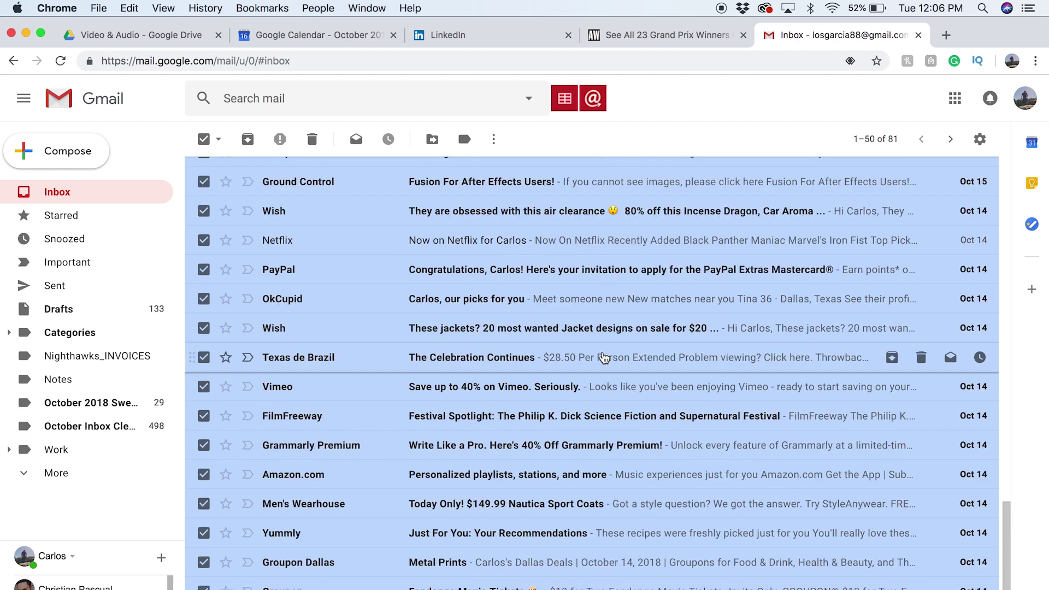
{"action": "scroll", "coordinate": [604, 358], "scroll_direction": "up", "scroll_amount": 10}
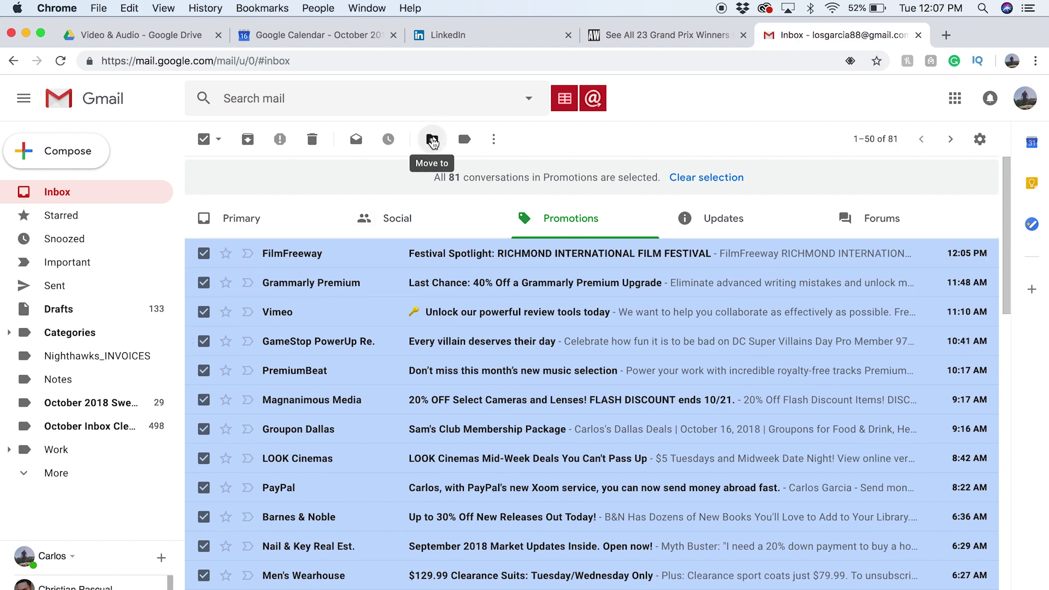
{"action": "left_click", "coordinate": [432, 141]}
{"action": "left_click", "coordinate": [527, 270]}
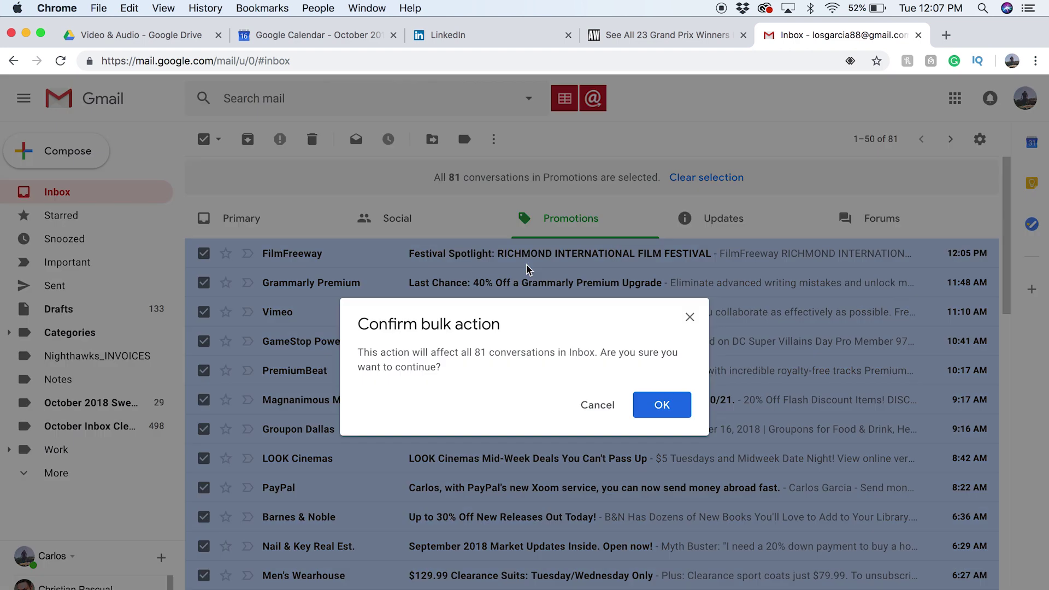
{"action": "left_click", "coordinate": [662, 403]}
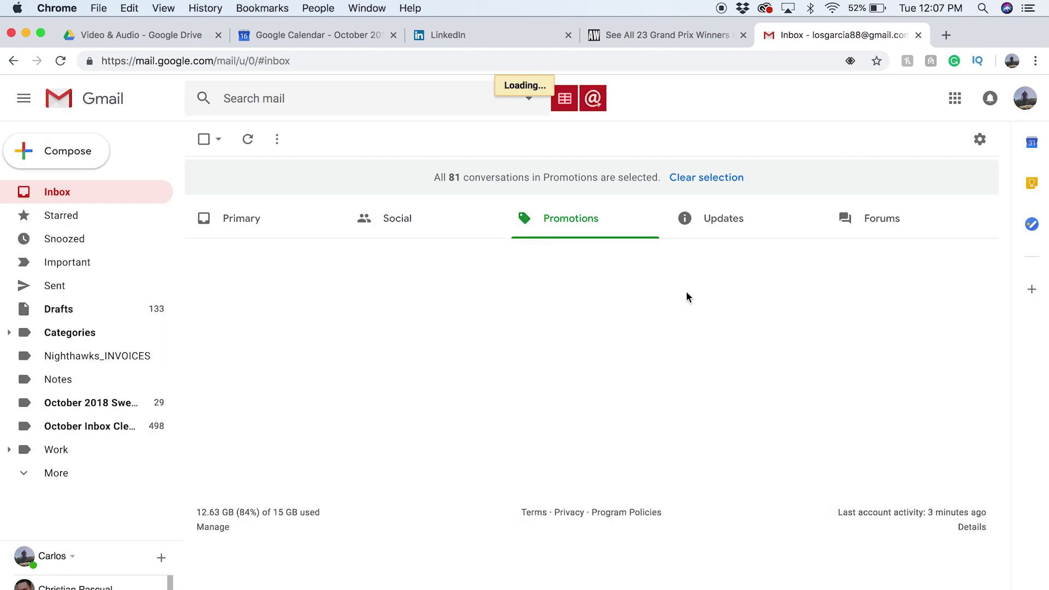
Step: Move all messages in the Updates category to the October 2018 Sweep label
{"action": "left_click", "coordinate": [742, 218]}
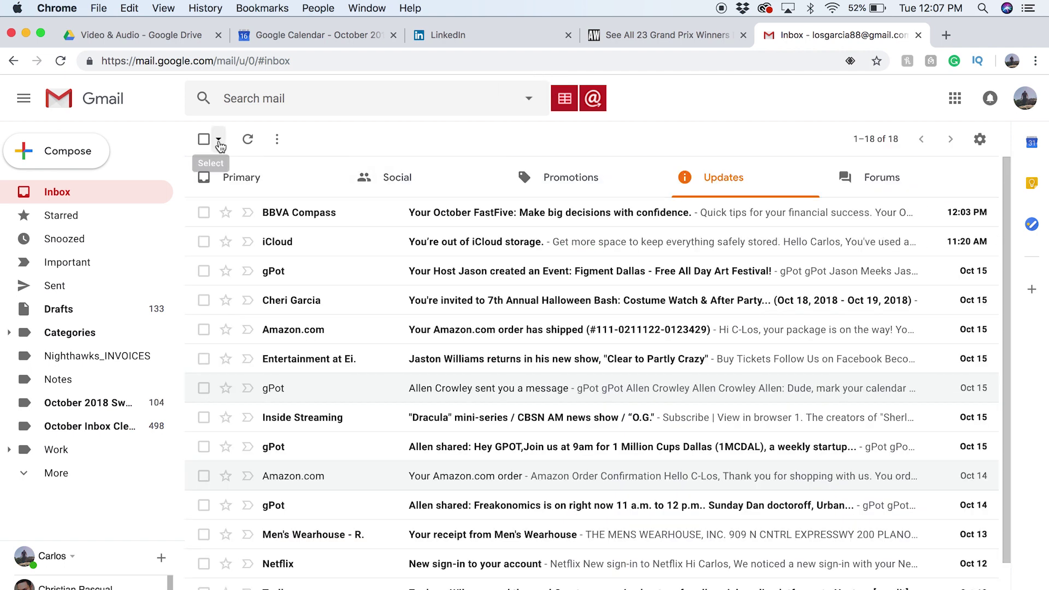
{"action": "left_click", "coordinate": [218, 141]}
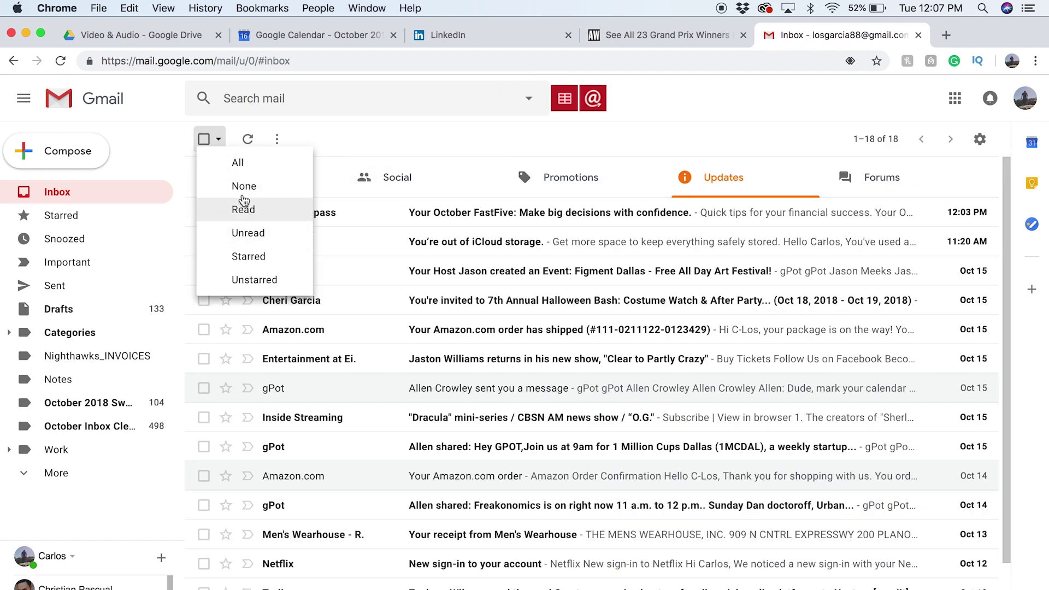
{"action": "left_click", "coordinate": [235, 169]}
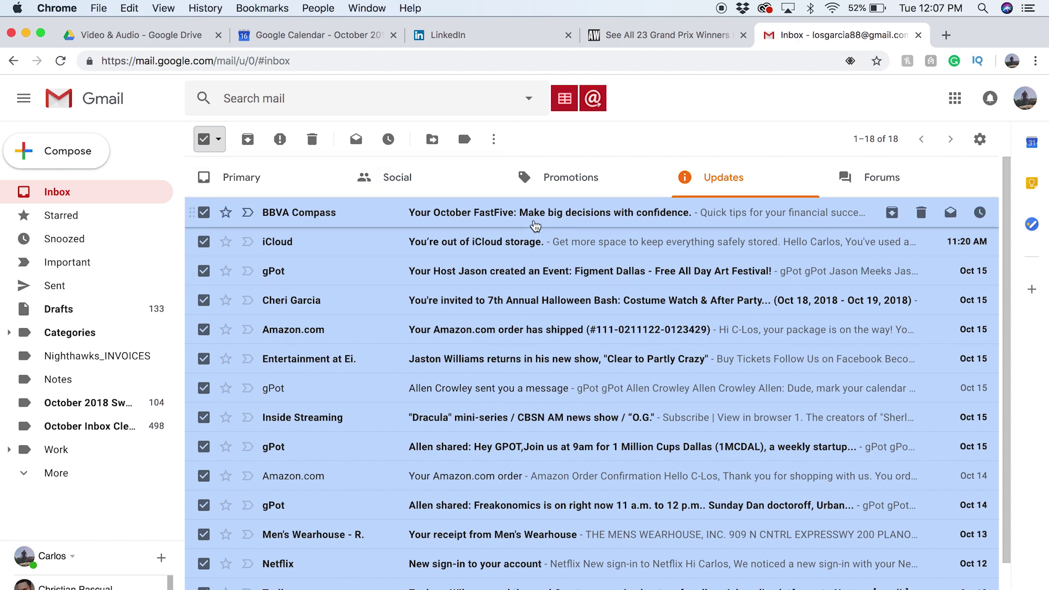
{"action": "left_click", "coordinate": [432, 139]}
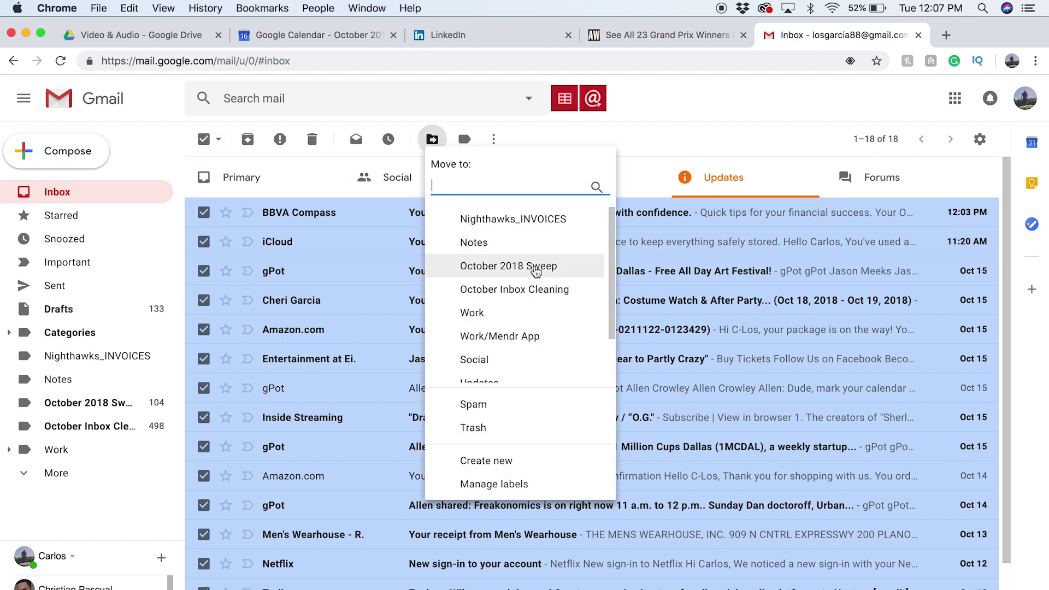
{"action": "left_click", "coordinate": [535, 267]}
Step: Check the Primary, Social, Promotions, Updates and Forums categories for any remaining messages
{"action": "left_click", "coordinate": [288, 187]}
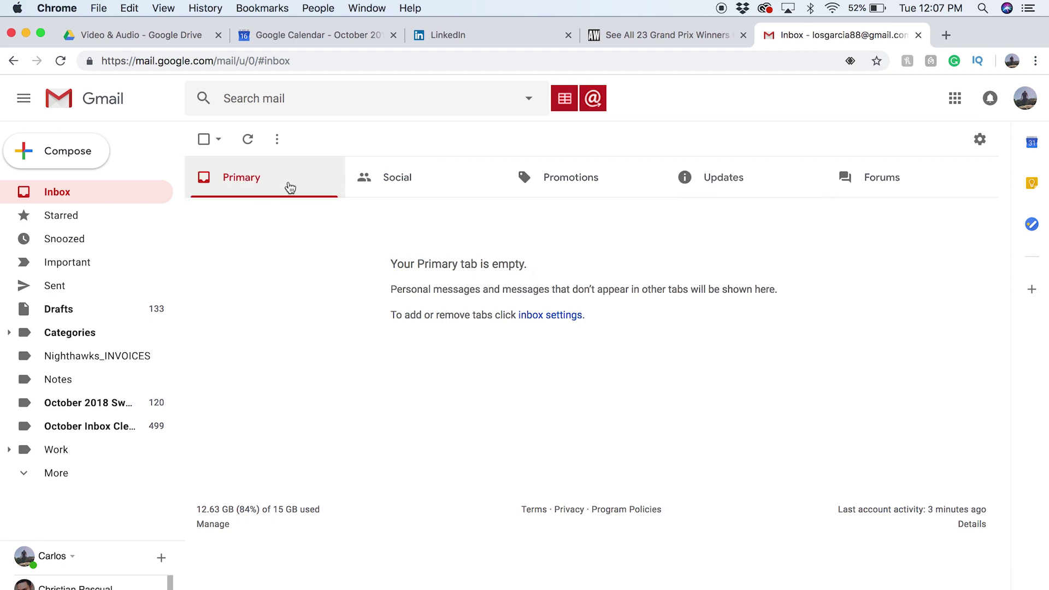
{"action": "left_click", "coordinate": [403, 182]}
{"action": "left_click", "coordinate": [520, 175]}
{"action": "left_click", "coordinate": [705, 166]}
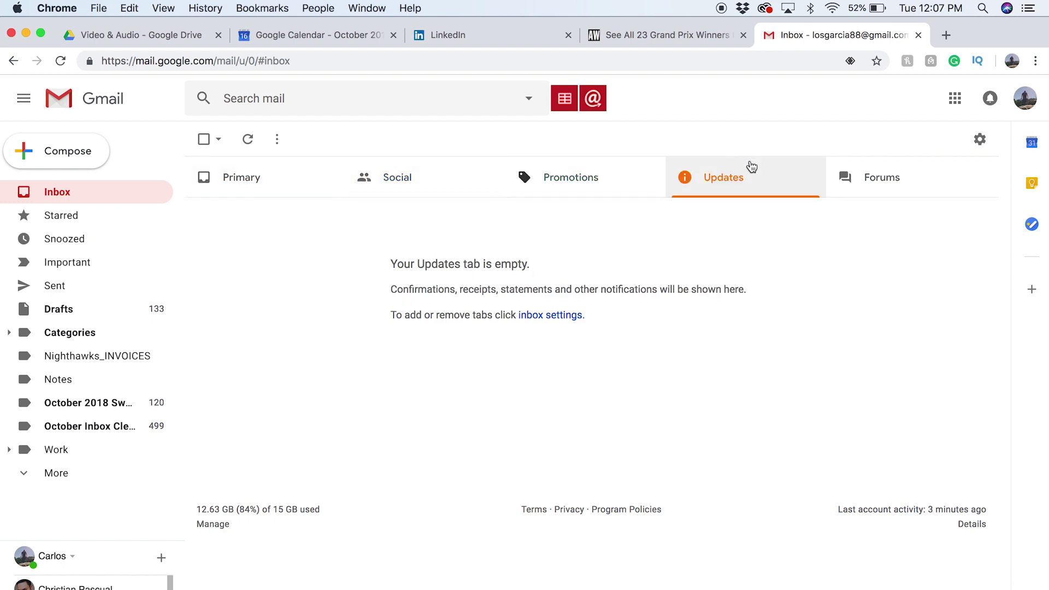
{"action": "left_click", "coordinate": [897, 169]}
{"action": "left_click", "coordinate": [257, 179]}
{"action": "left_click", "coordinate": [416, 178]}
{"action": "left_click", "coordinate": [546, 178]}
{"action": "left_click", "coordinate": [727, 178]}
{"action": "left_click", "coordinate": [856, 175]}
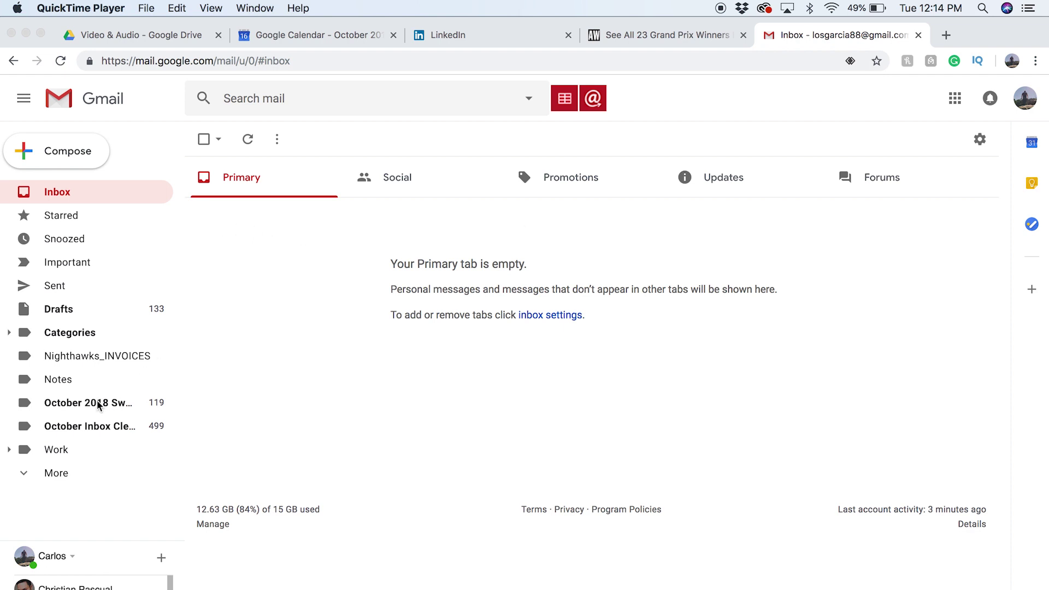
Step: Open the October 2018 Sweep label and look through the messages collected there
{"action": "left_click", "coordinate": [83, 407]}
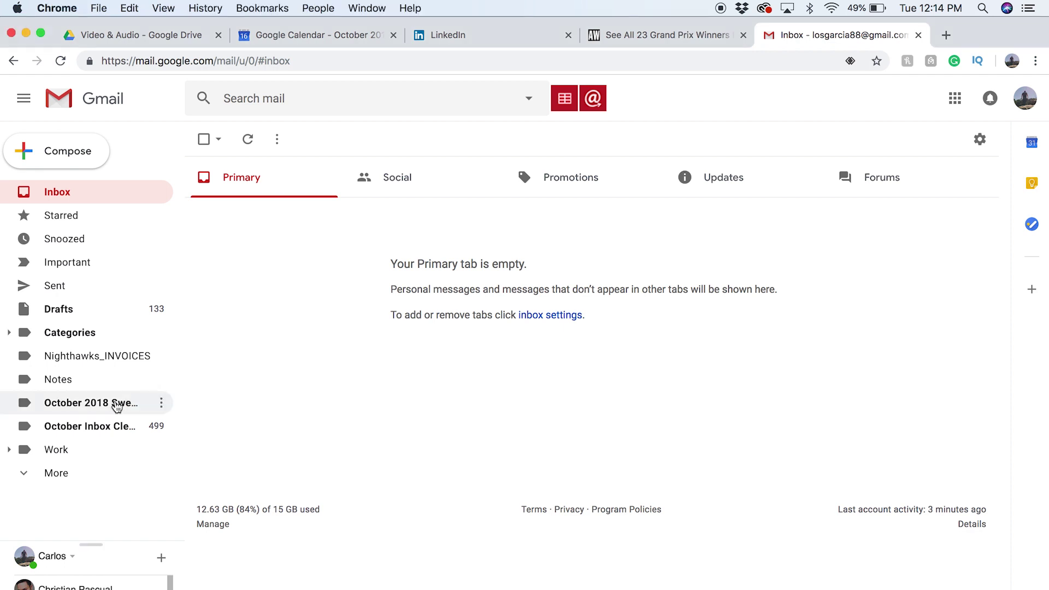
{"action": "left_click", "coordinate": [115, 408]}
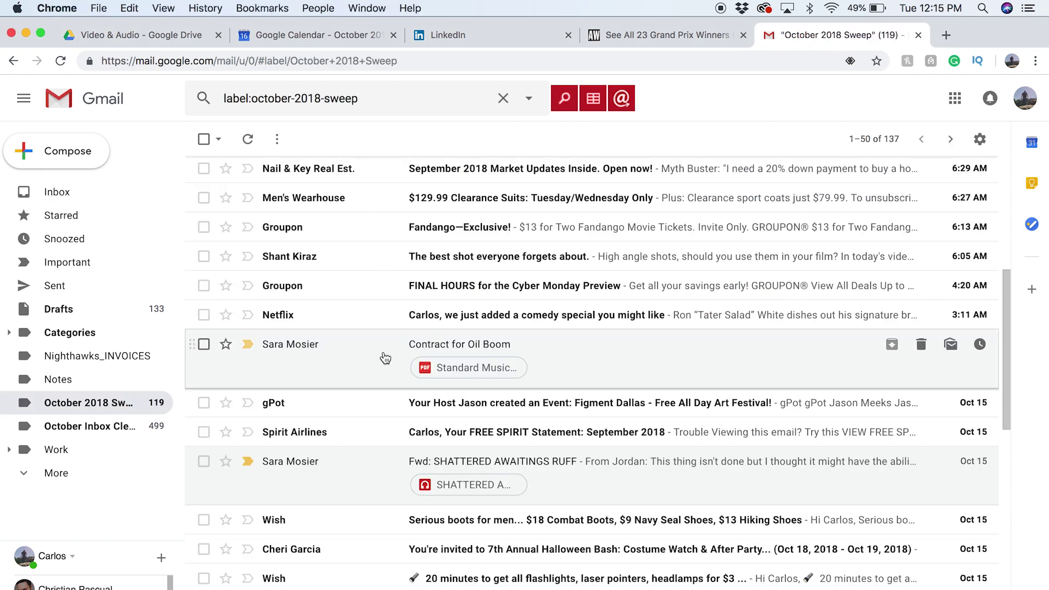
{"action": "scroll", "coordinate": [383, 448], "scroll_direction": "down", "scroll_amount": 10}
{"action": "scroll", "coordinate": [386, 450], "scroll_direction": "down", "scroll_amount": 4}
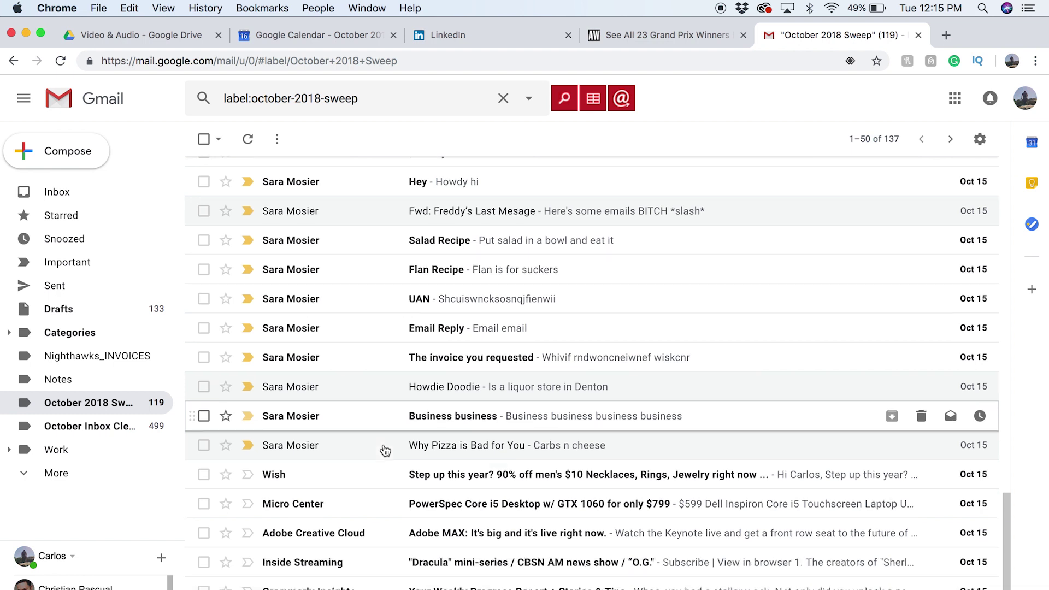
{"action": "scroll", "coordinate": [385, 449], "scroll_direction": "up", "scroll_amount": 10}
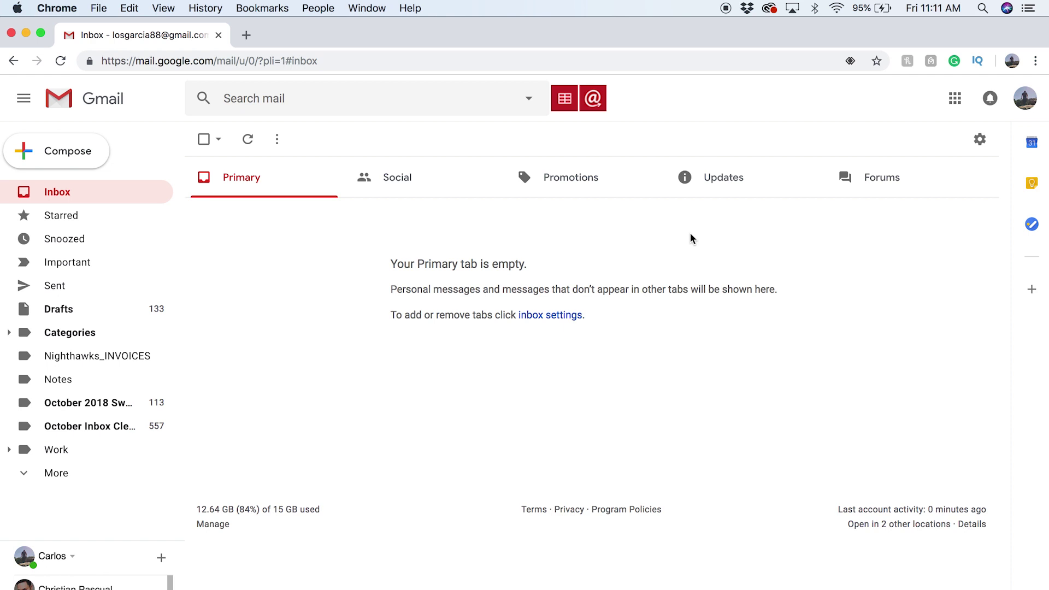
Step: Open the "TPS reports" email in the inbox and reply with the suggested response "Yes, I did."
{"action": "left_click", "coordinate": [277, 214]}
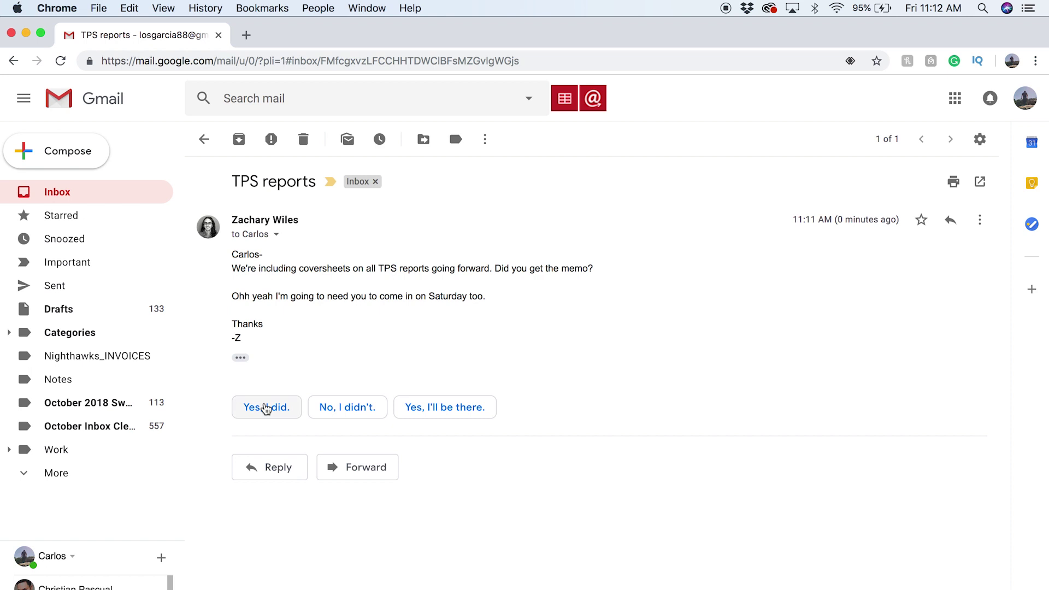
{"action": "left_click", "coordinate": [269, 407]}
{"action": "left_click", "coordinate": [271, 570]}
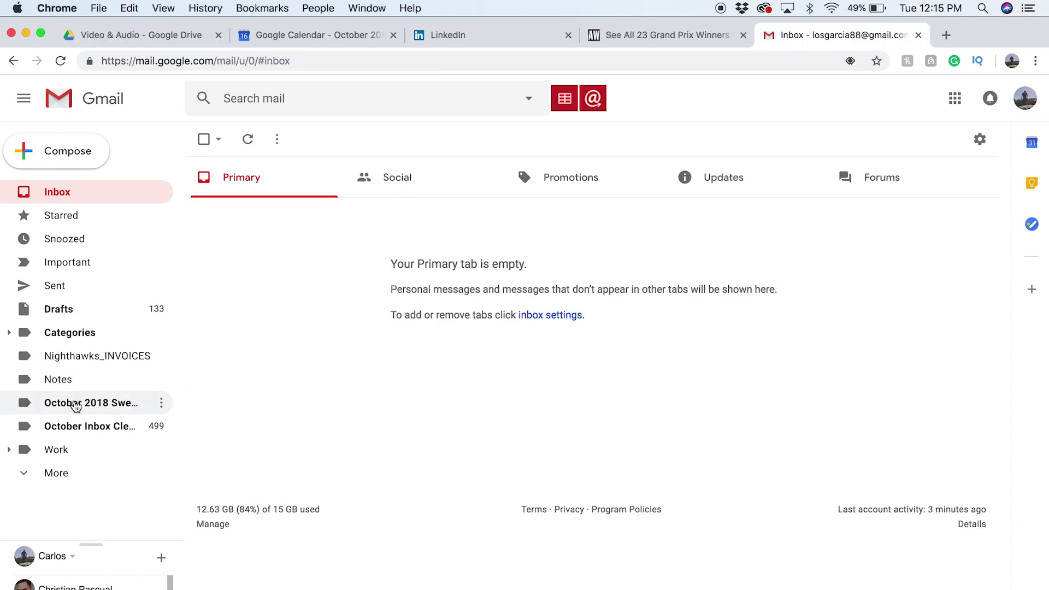
Step: Mark all conversations on the first page of the October 2018 Sweep label as read
{"action": "left_click", "coordinate": [77, 403]}
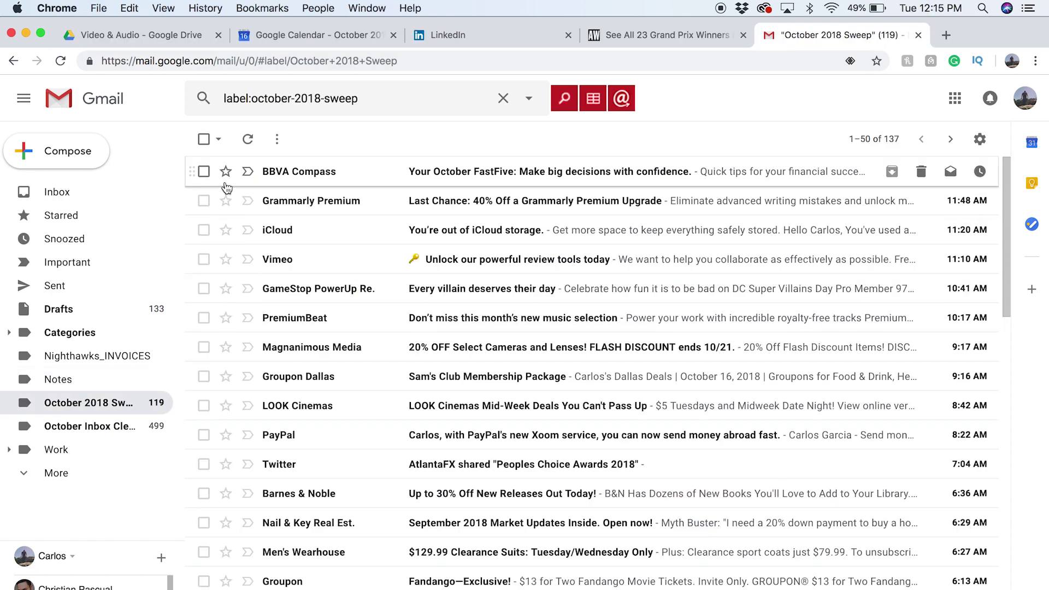
{"action": "left_click", "coordinate": [204, 139]}
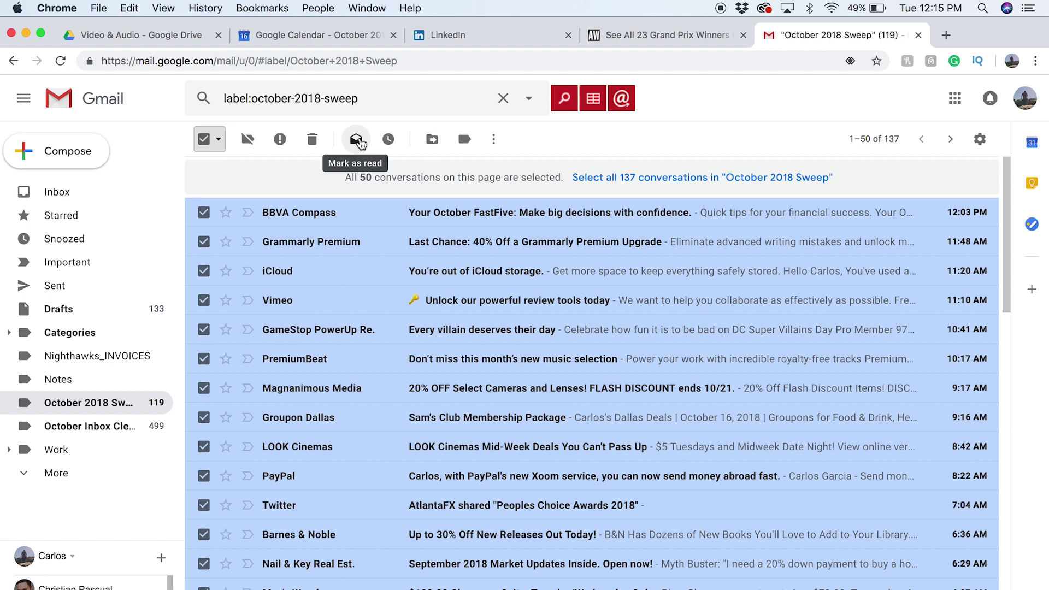
{"action": "left_click", "coordinate": [357, 140]}
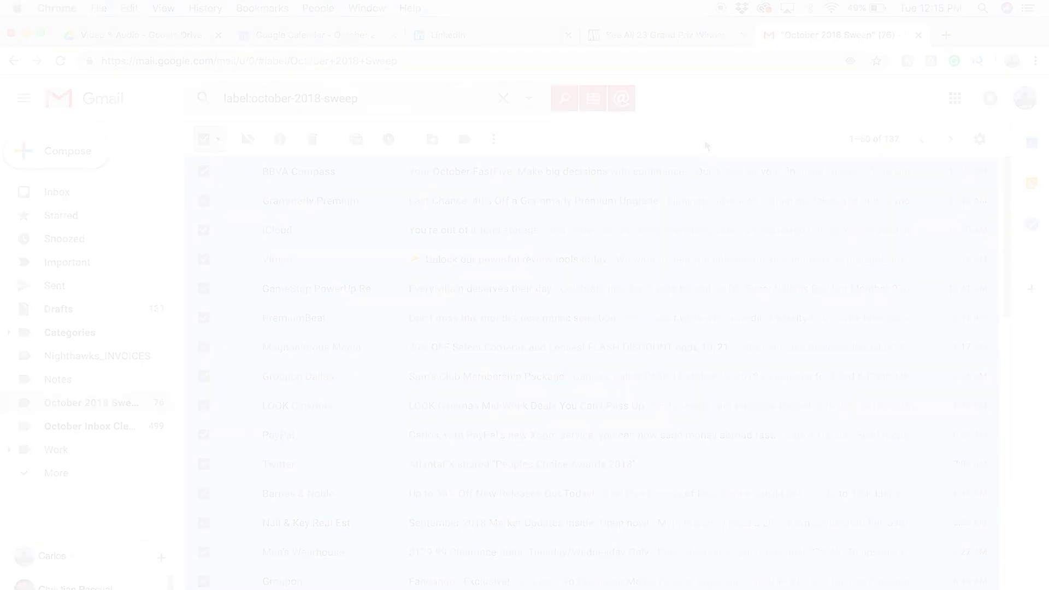